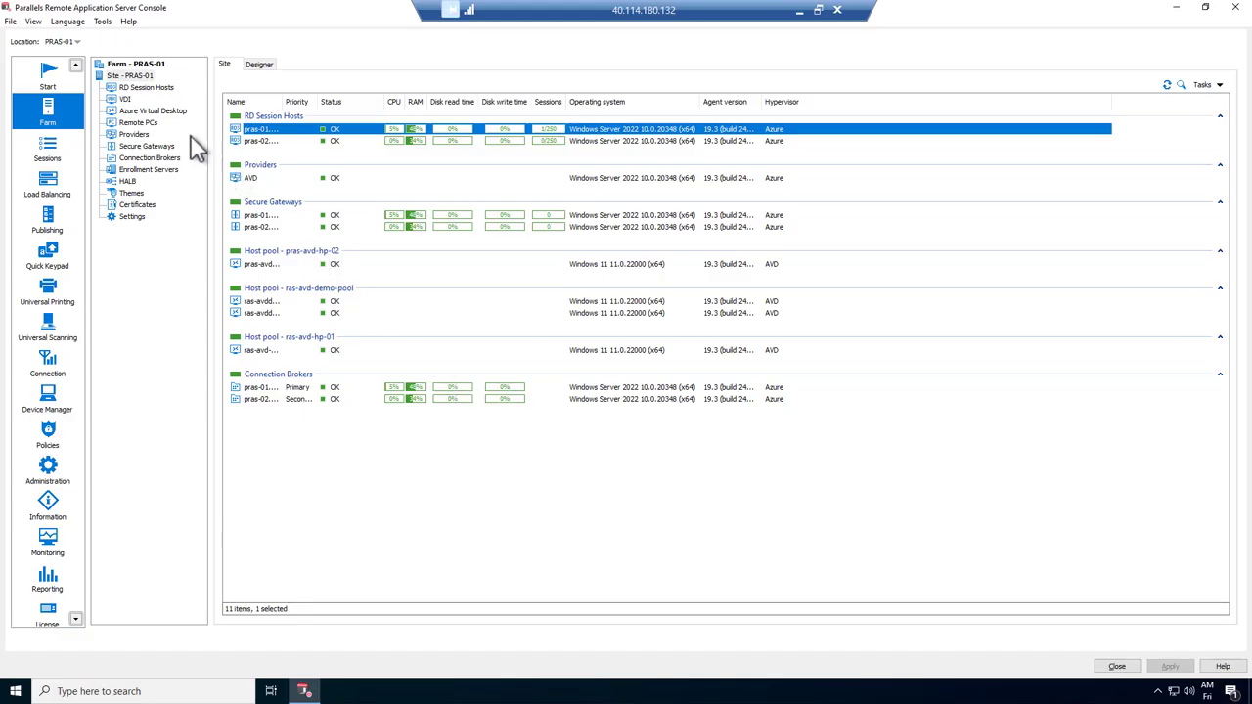
Step: Show the Azure Virtual Desktop templates list with the Windows11-MS template
left_click(157, 110)
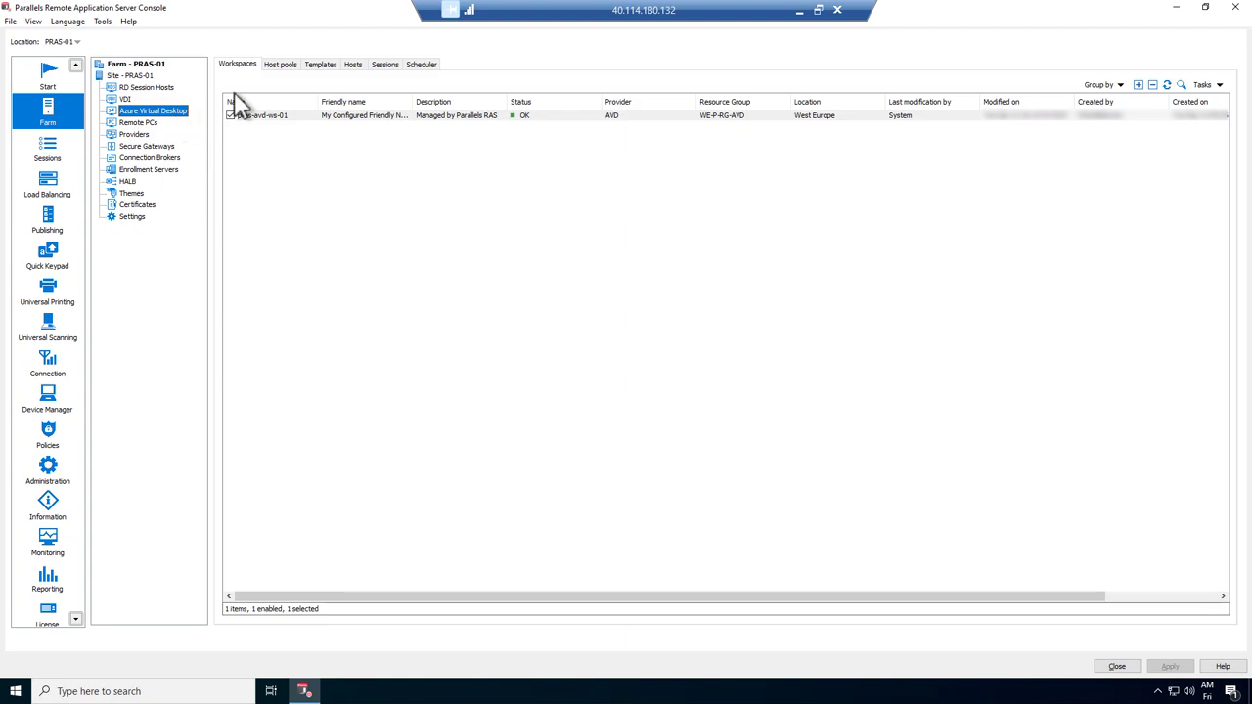
left_click(321, 65)
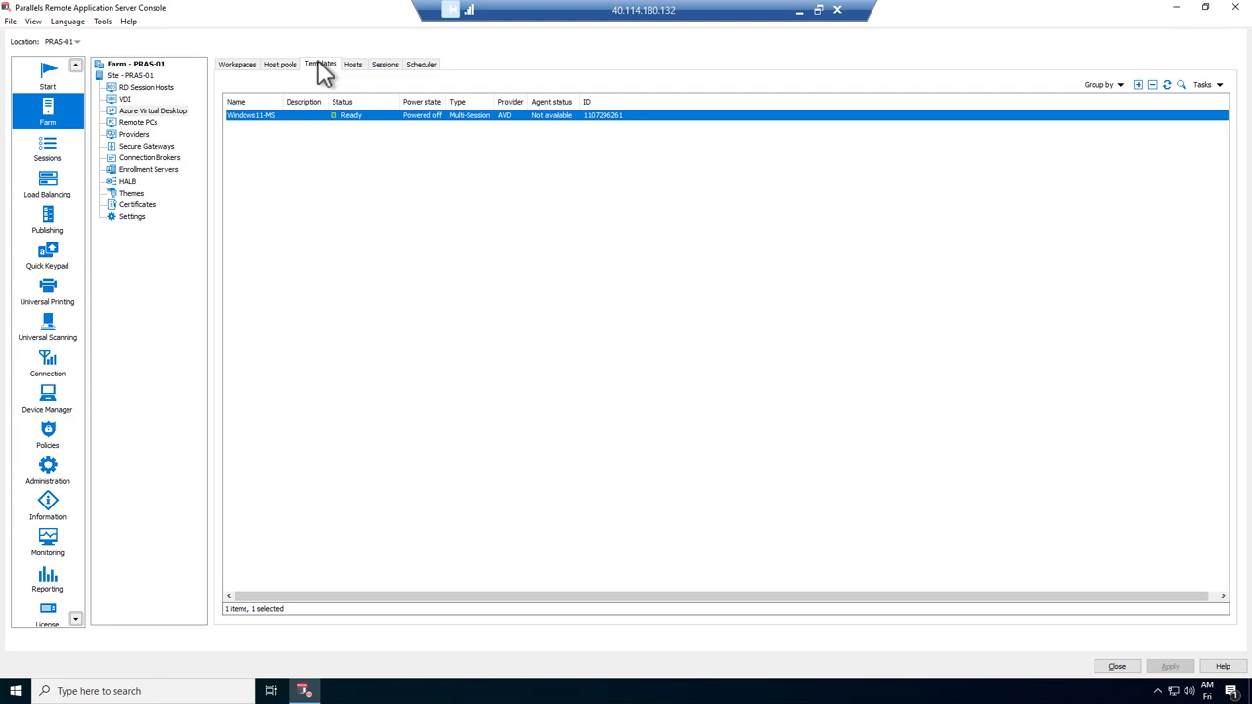
right_click(299, 125)
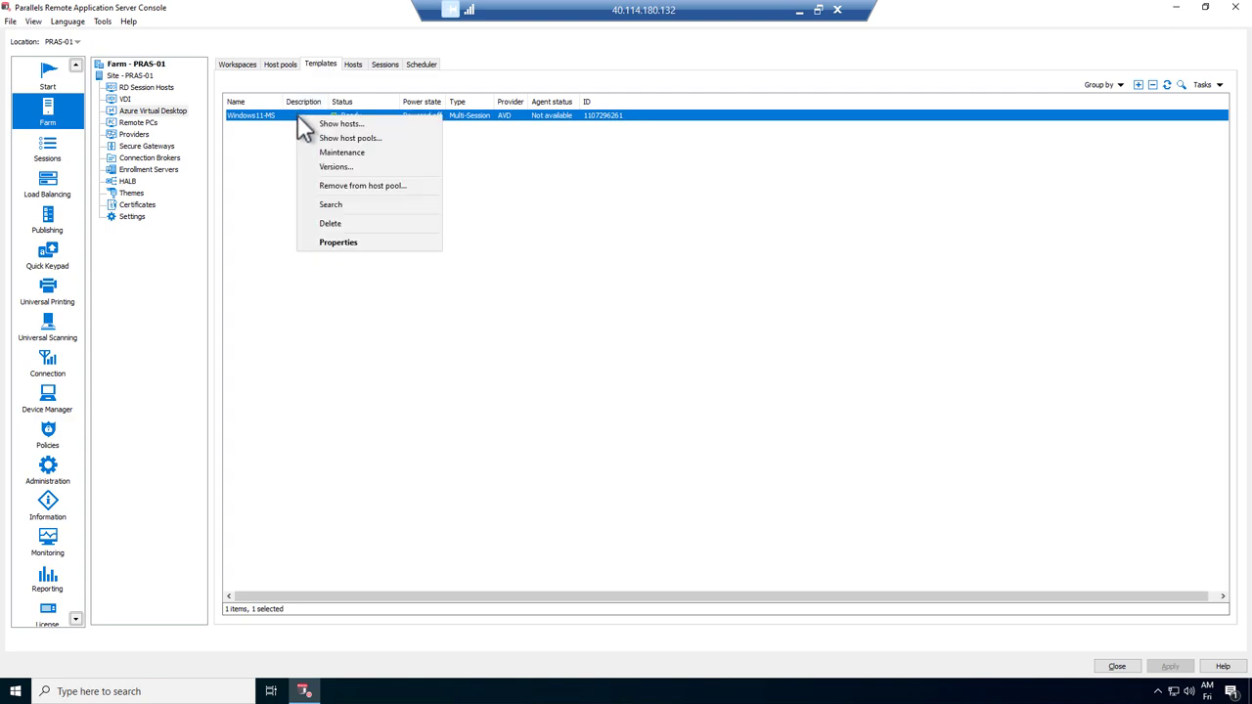
left_click(372, 166)
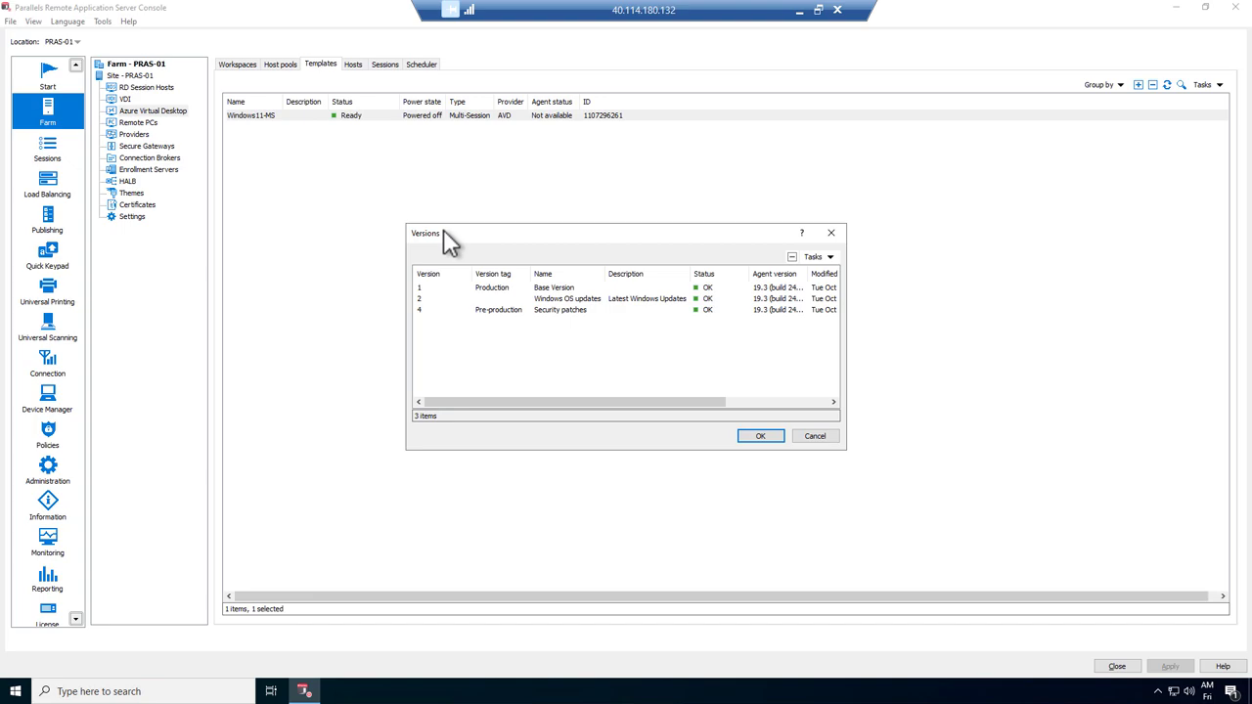
double_click(555, 298)
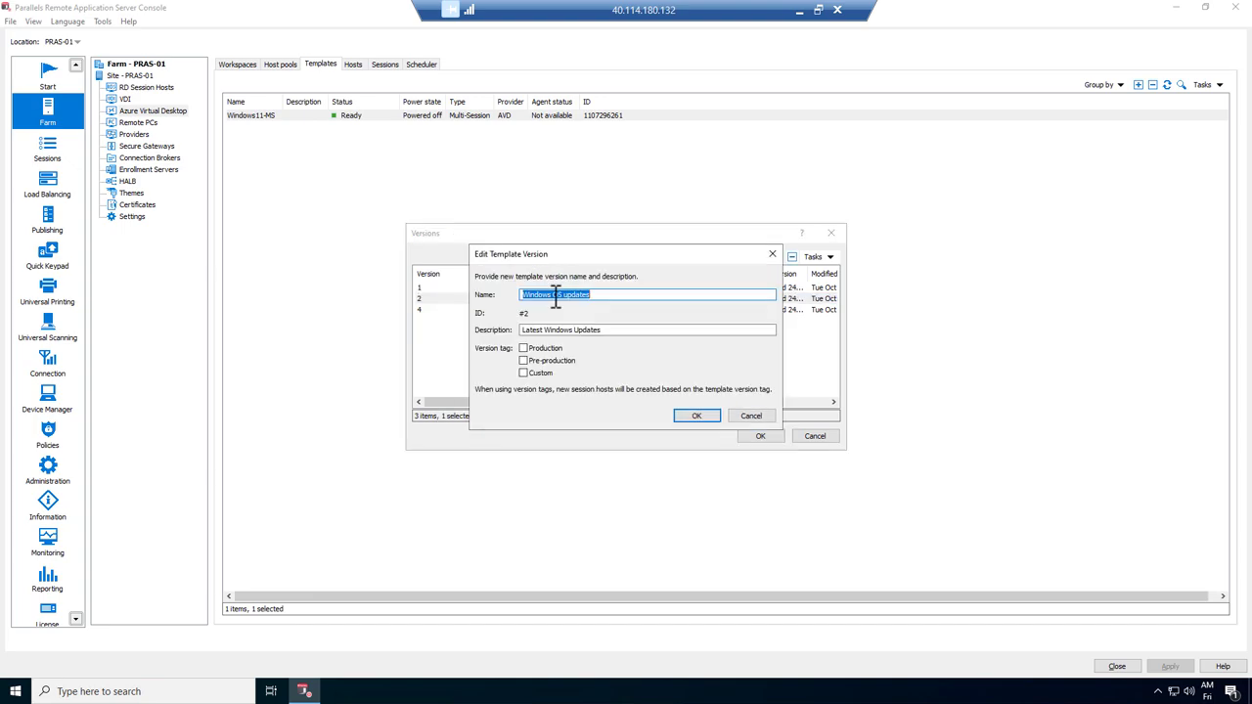
left_click(617, 298)
left_click(748, 414)
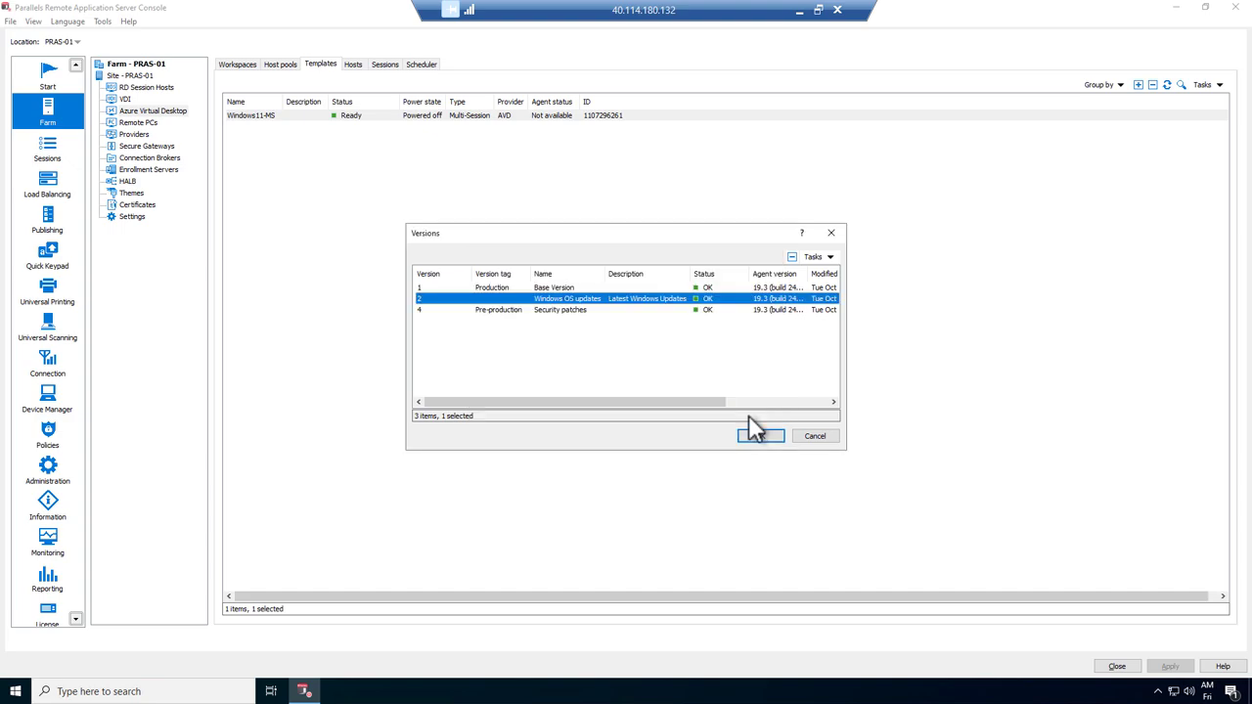
left_click(822, 436)
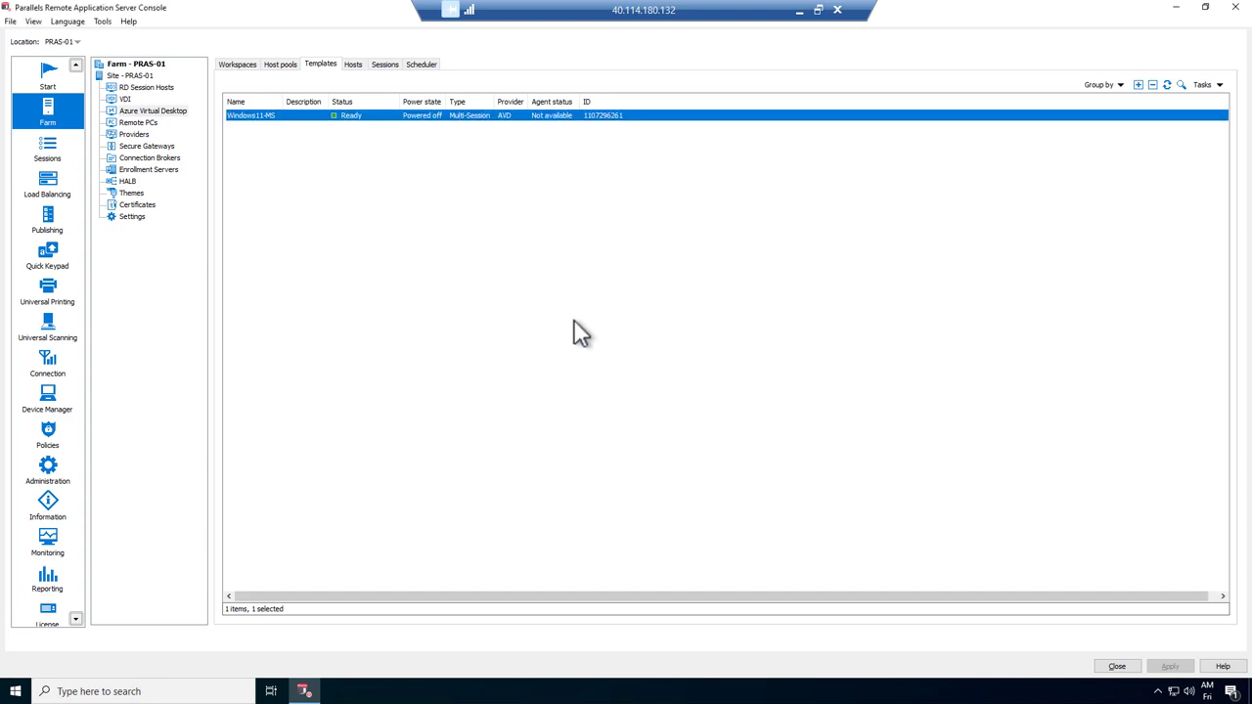
Step: Start maintenance on Windows11-MS with template version 'Security patches' and confirm
right_click(309, 117)
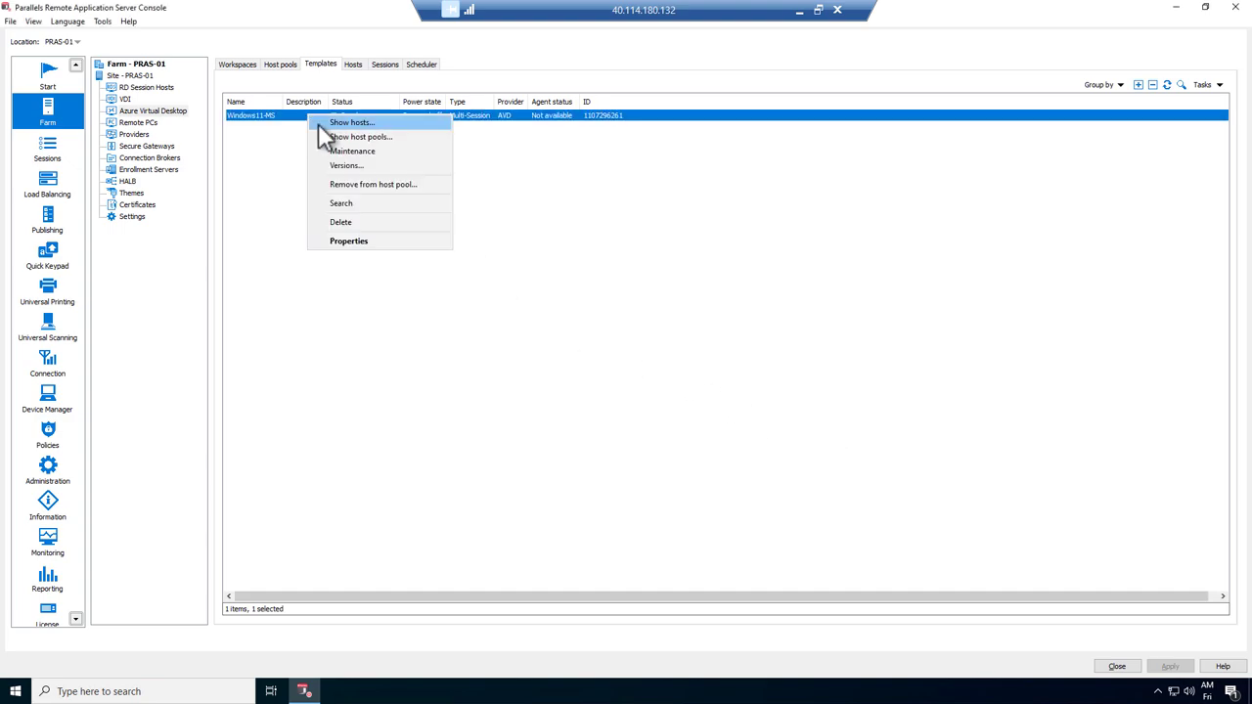
left_click(389, 158)
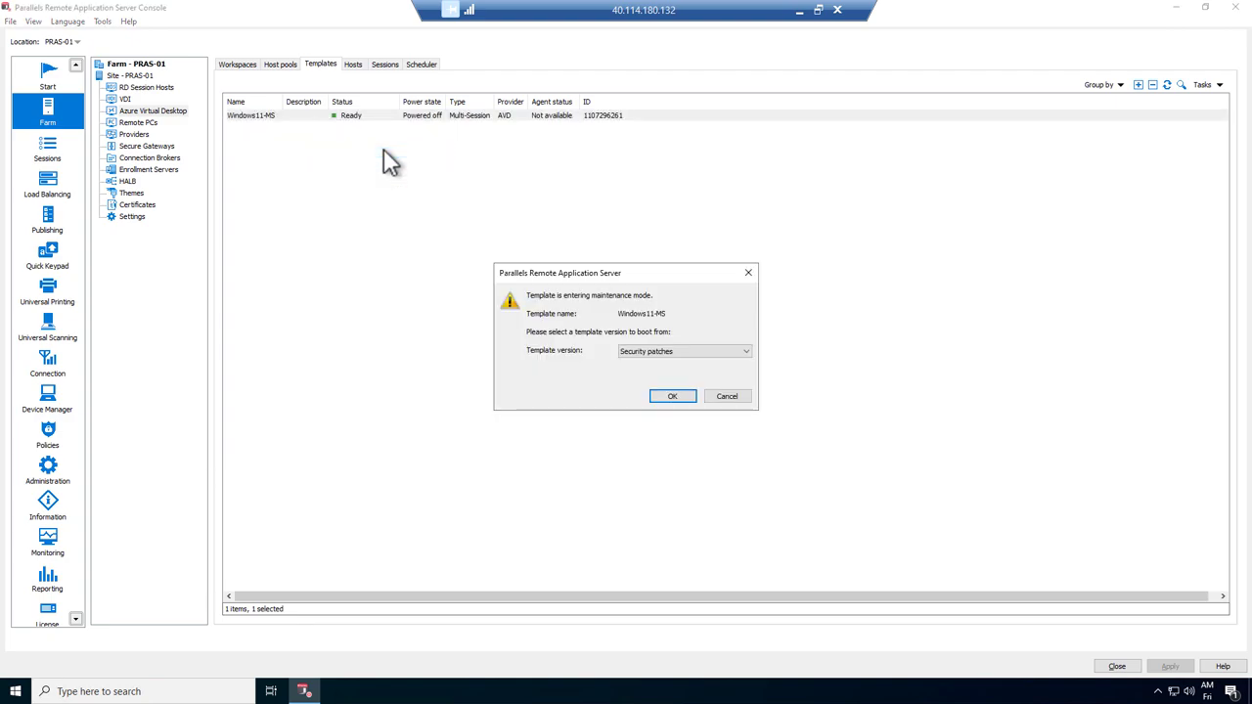
left_click(739, 355)
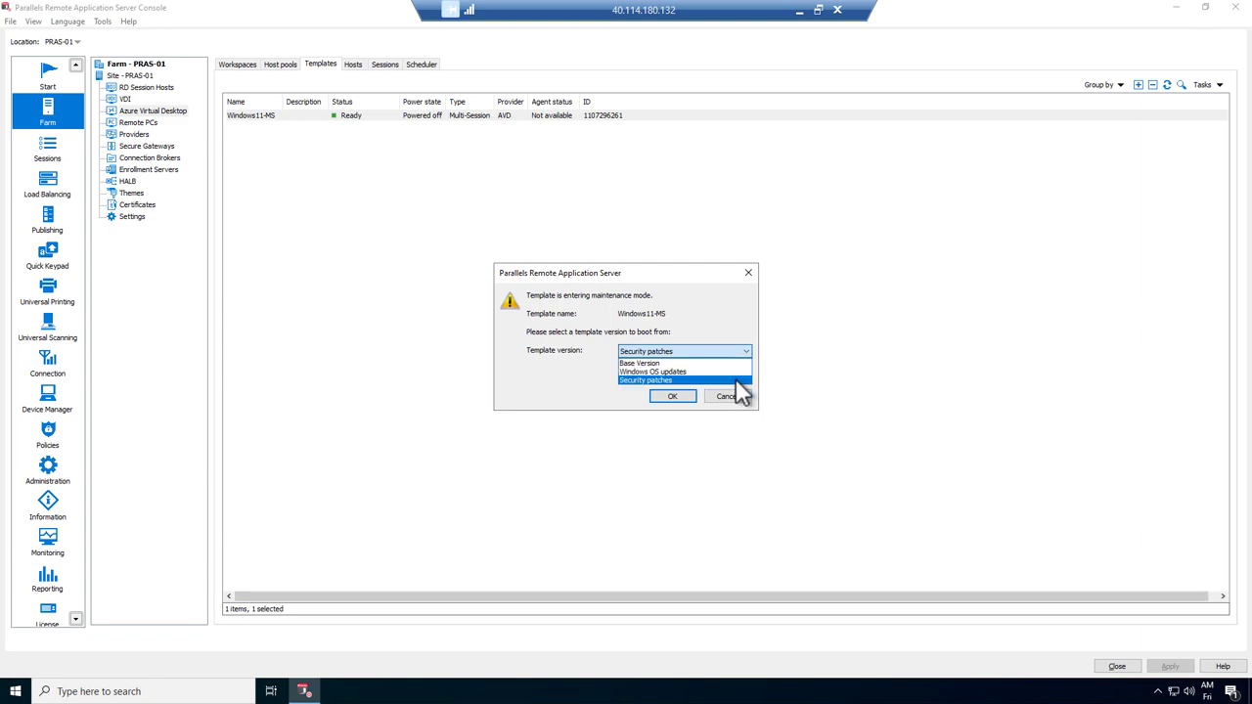
left_click(735, 380)
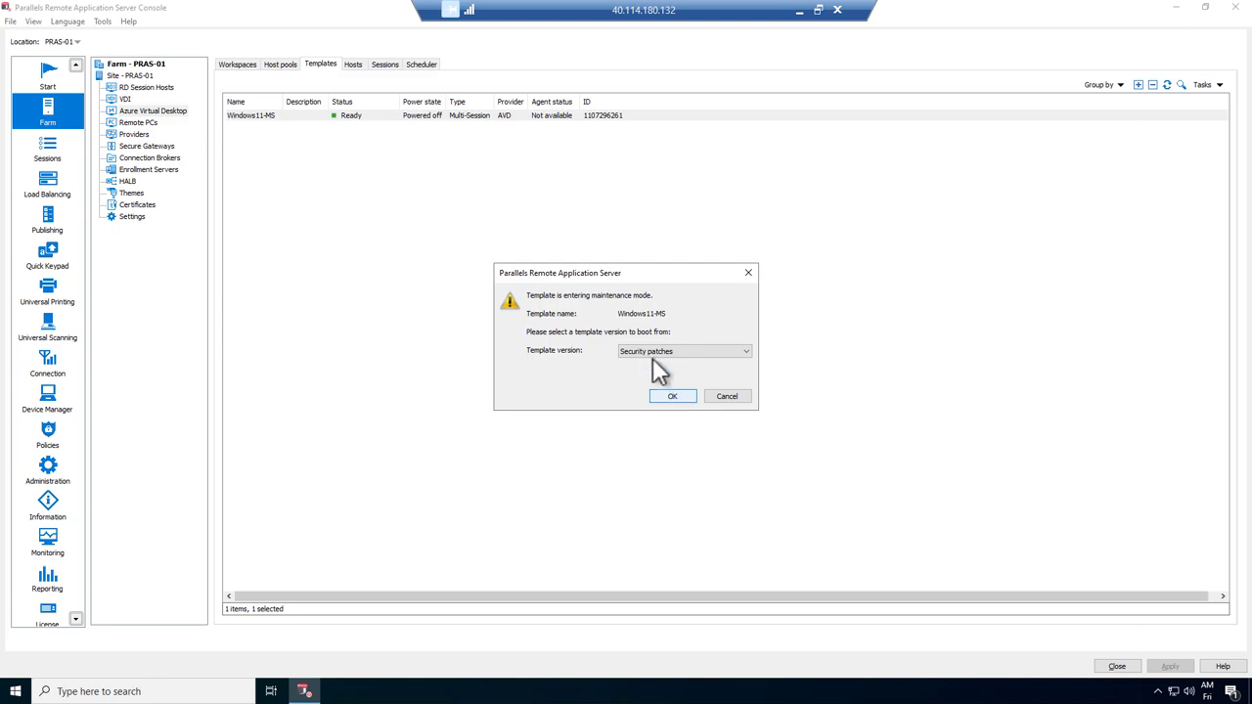
key("Return")
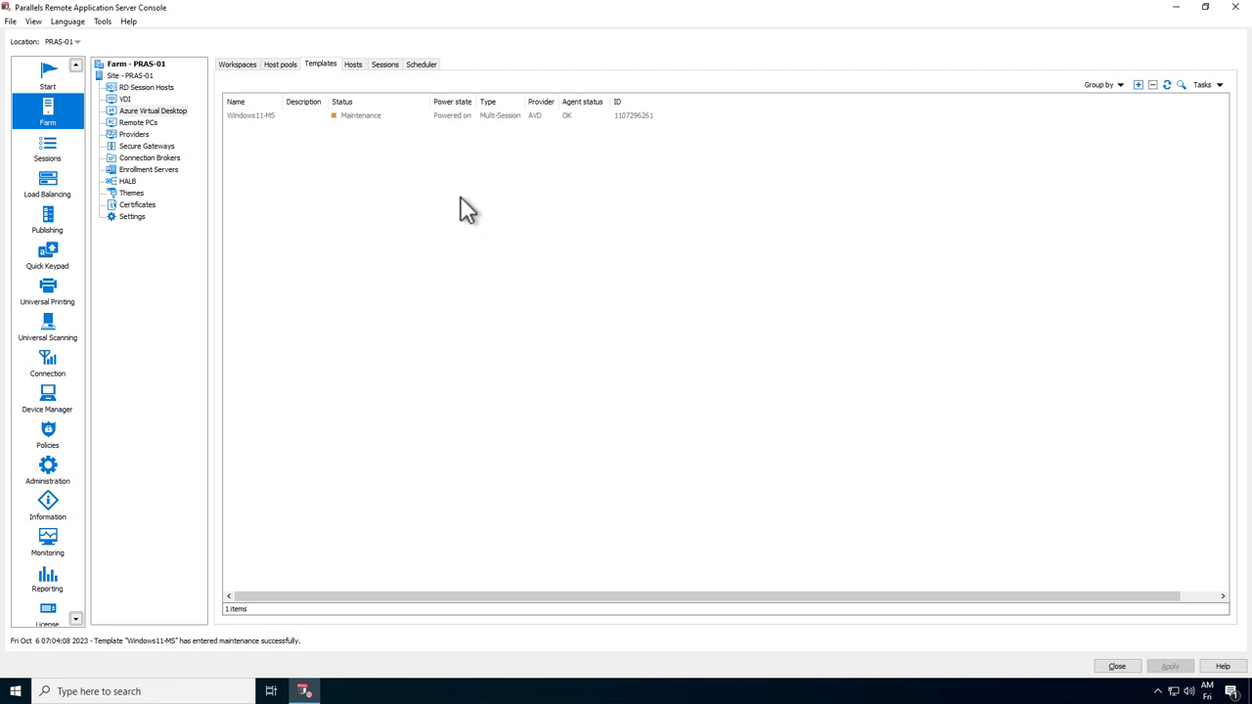
Step: Launch the VSCodeSetup-x64-1.83.0 installer from the template VM's Downloads folder
left_click(311, 119)
right_click(309, 118)
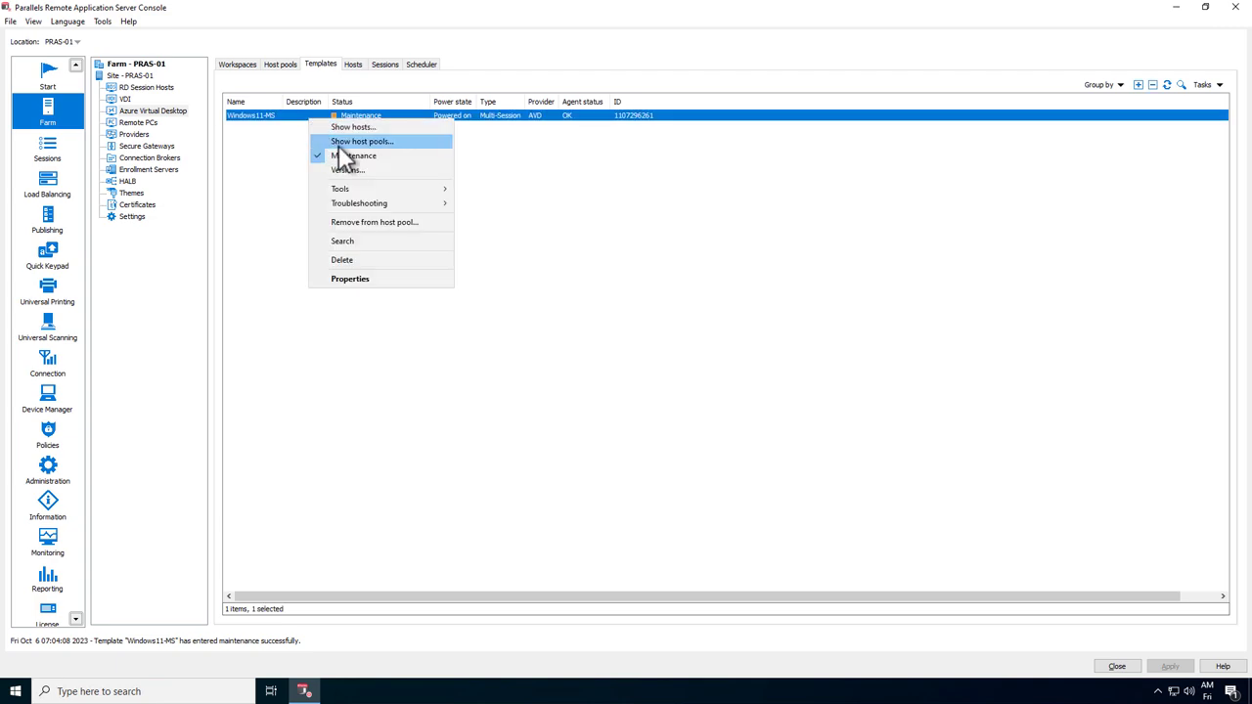
mouse_move(398, 188)
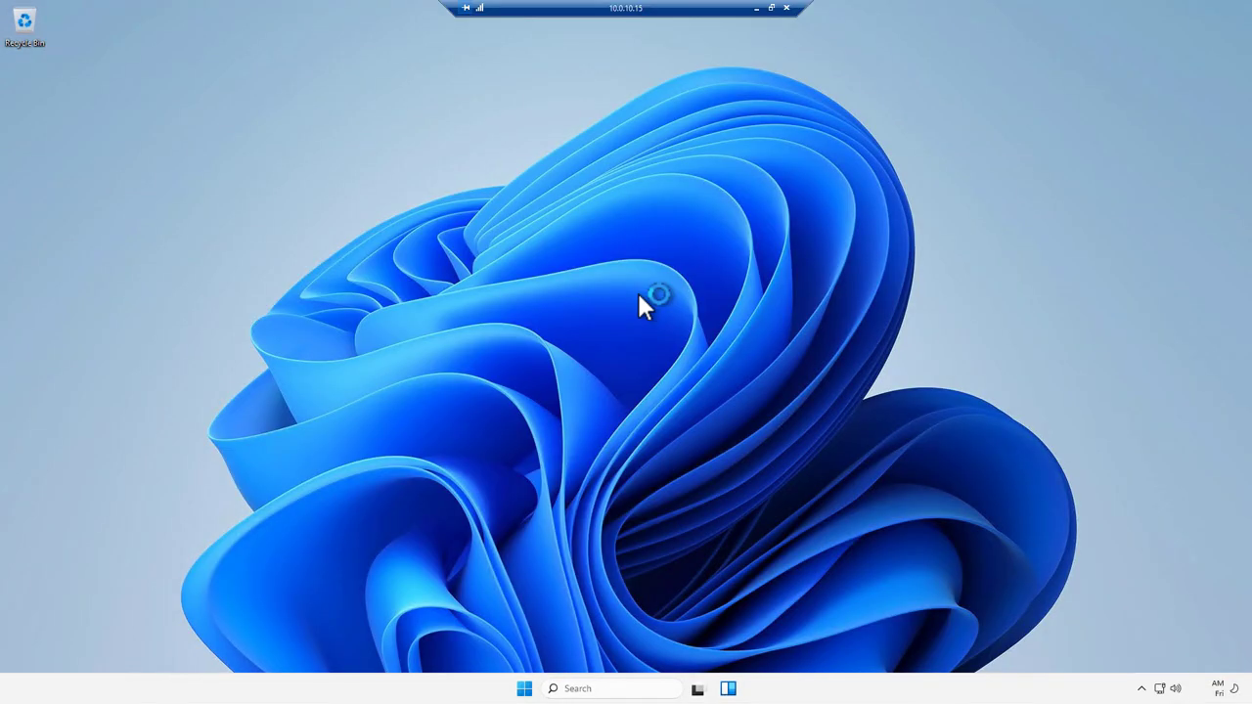
right_click(524, 689)
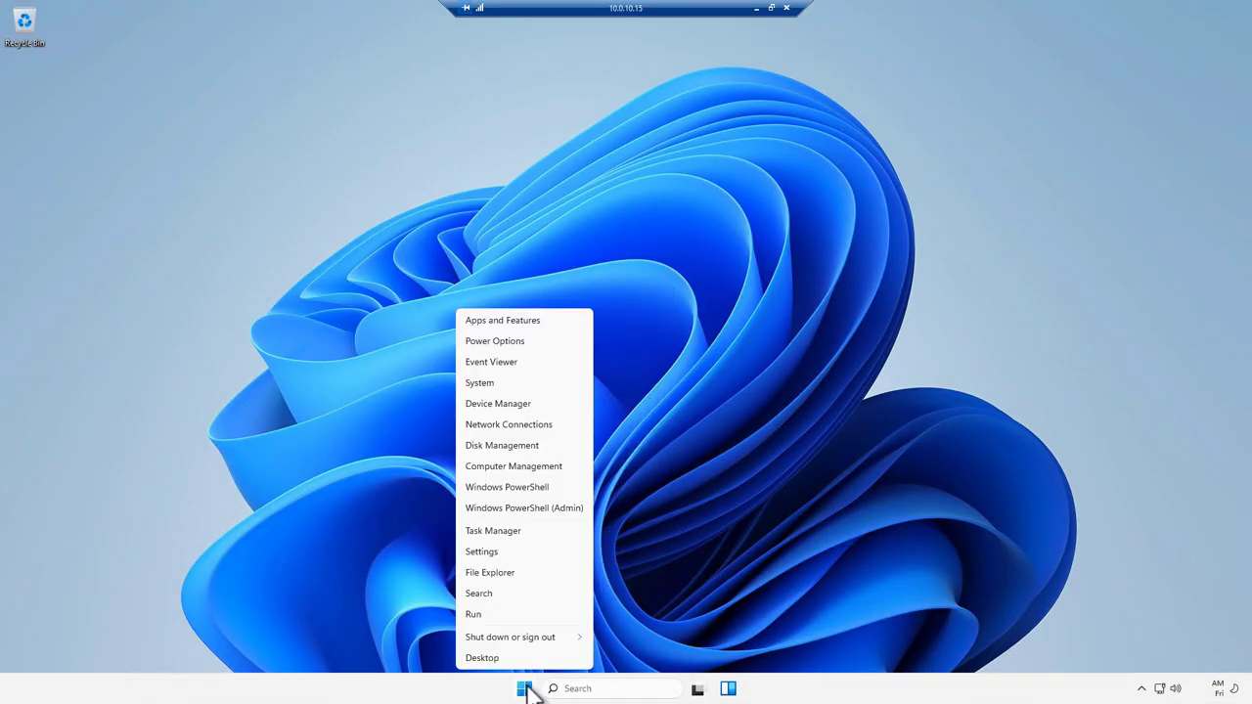
left_click(534, 572)
double_click(572, 280)
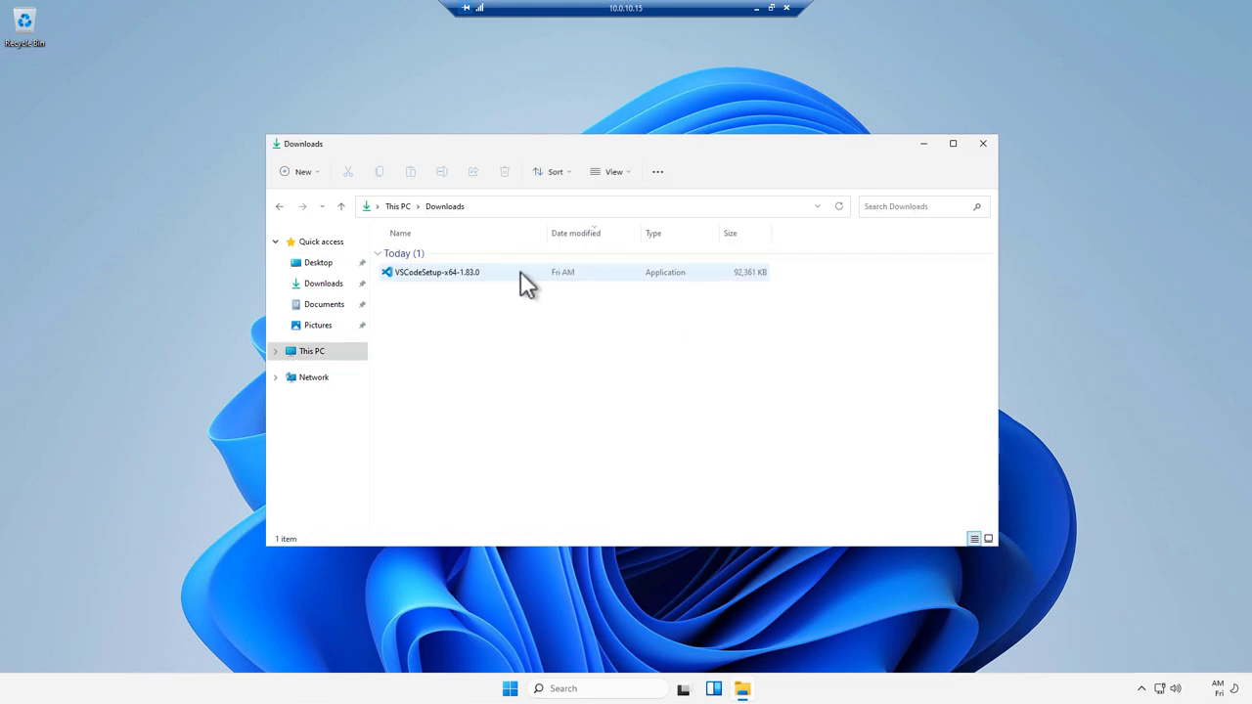
double_click(483, 271)
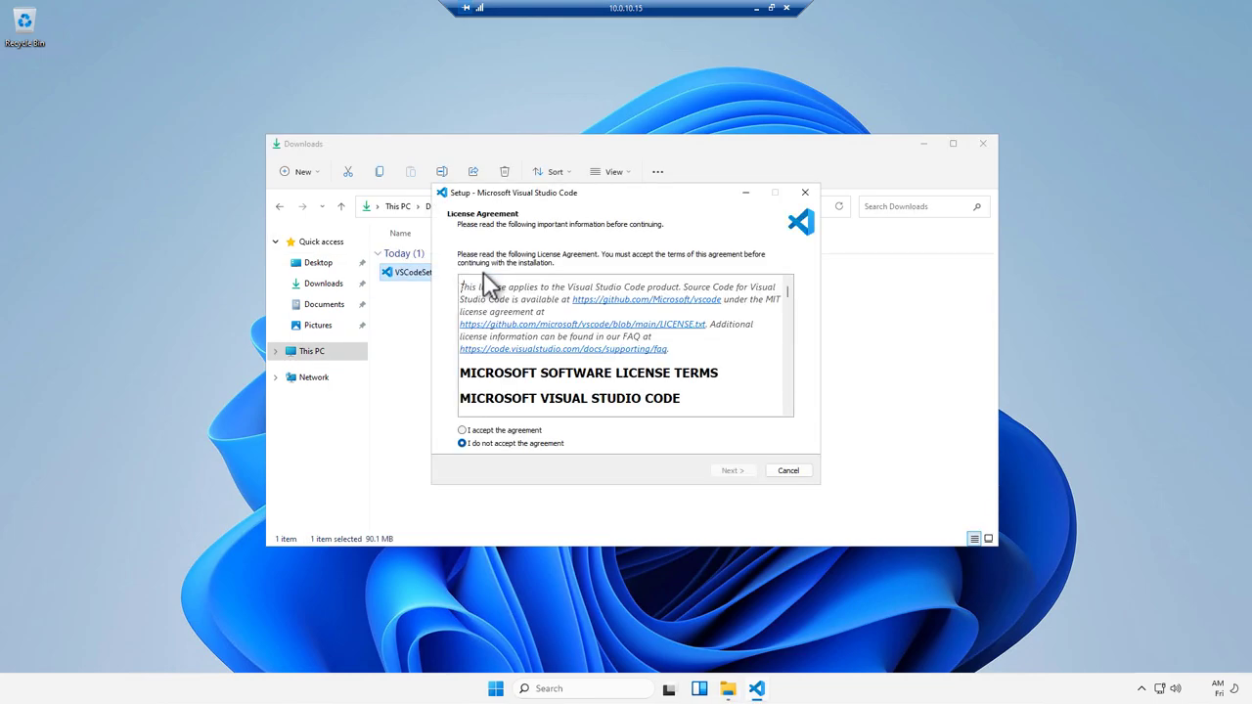
Step: Install Visual Studio Code with default location, Start Menu folder and tasks, without launching it
left_click(526, 430)
left_click(727, 474)
left_click(727, 474)
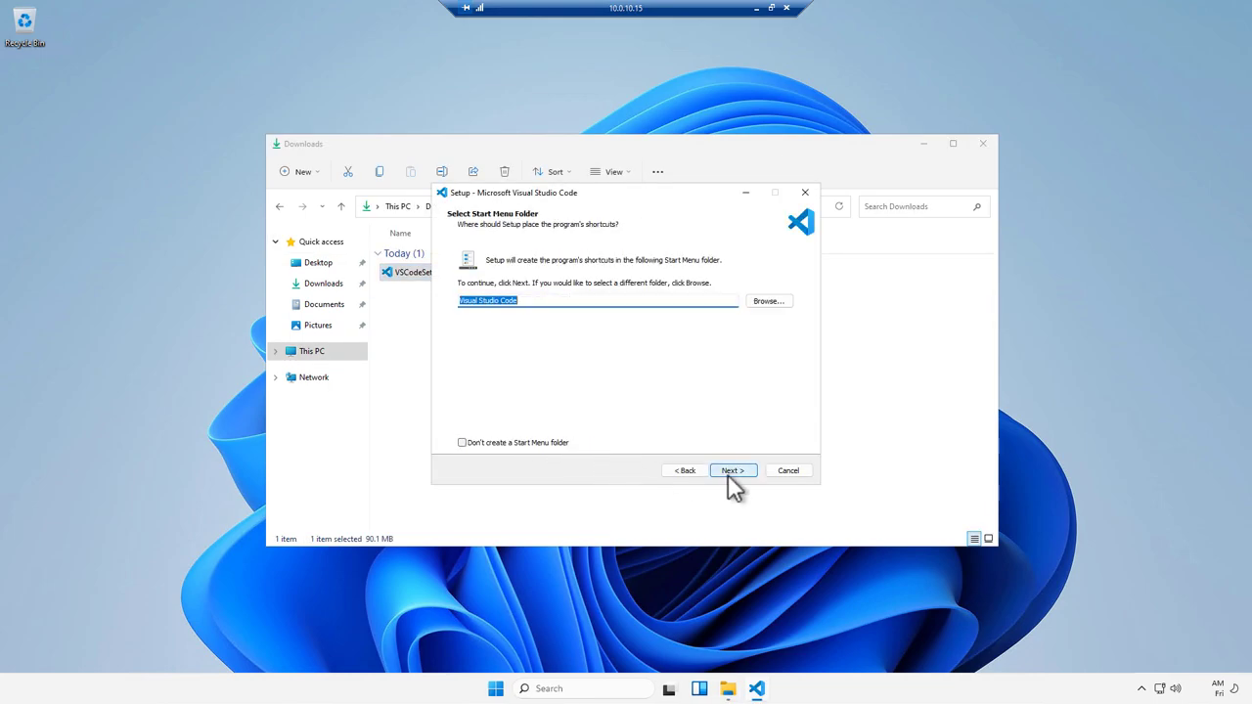
left_click(728, 474)
left_click(728, 474)
left_click(727, 474)
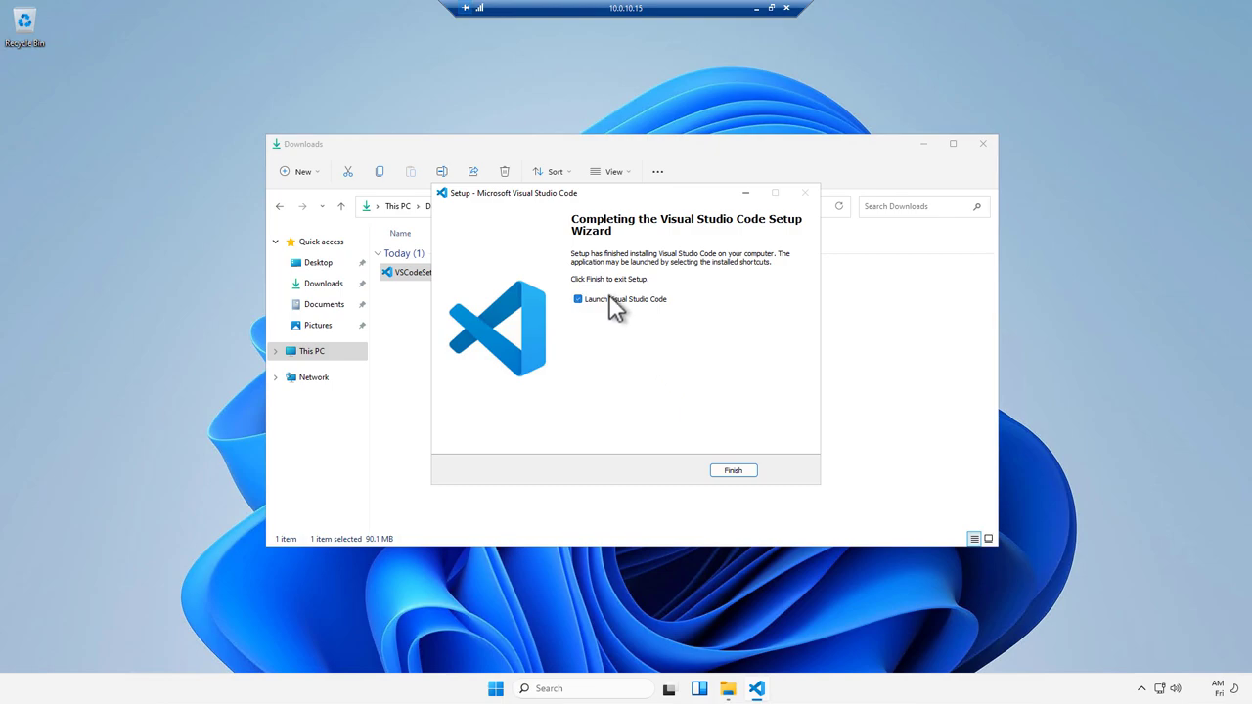
left_click(608, 299)
left_click(735, 472)
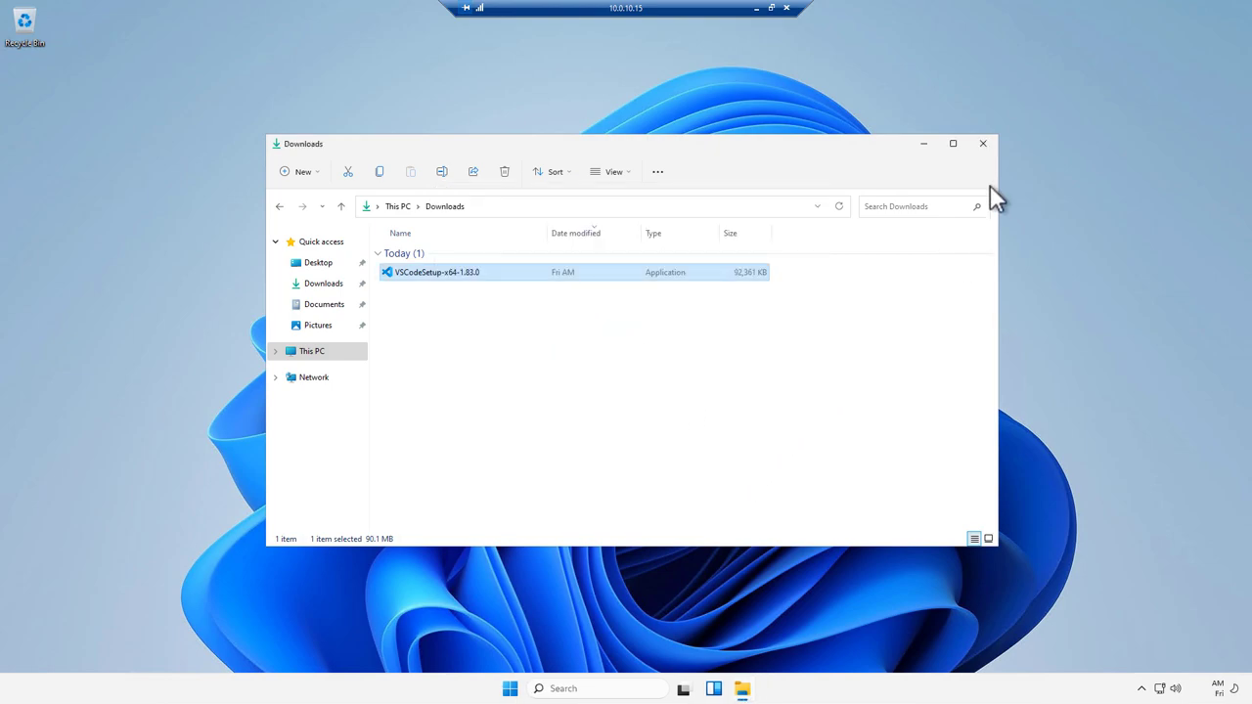
Step: Close the Downloads window and sign out of the remote session
left_click(990, 148)
left_click(524, 688)
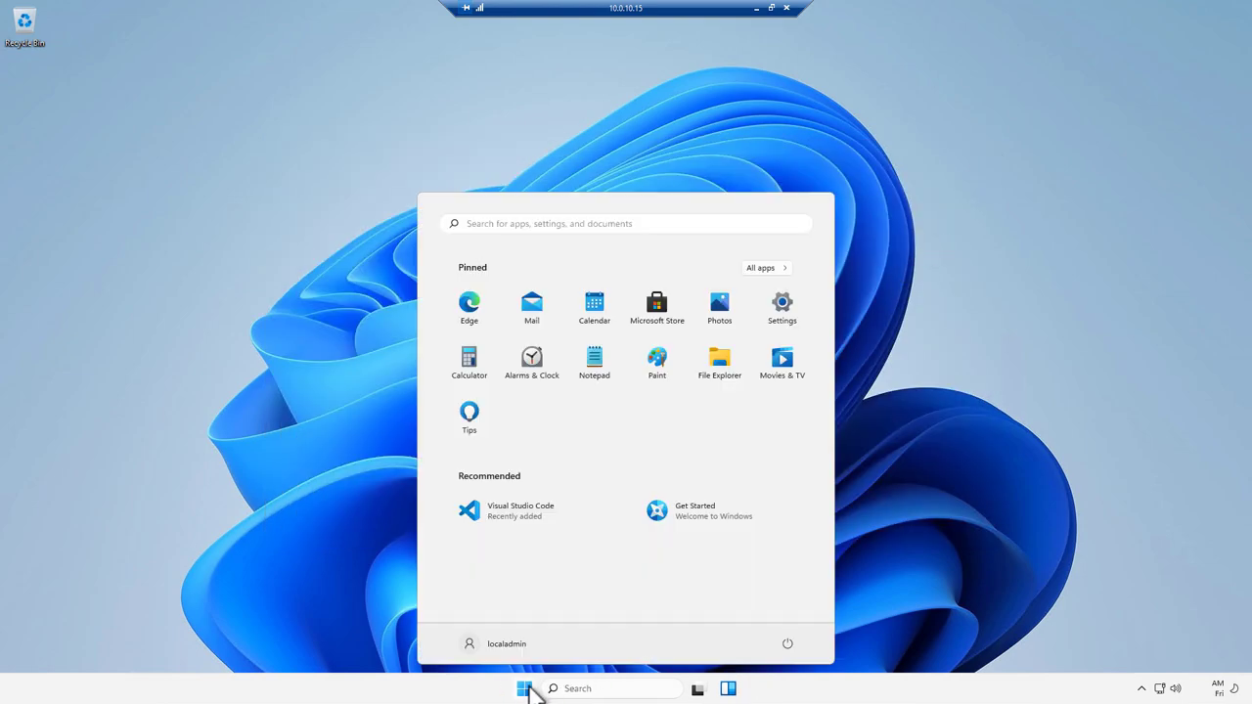
left_click(508, 647)
left_click(497, 618)
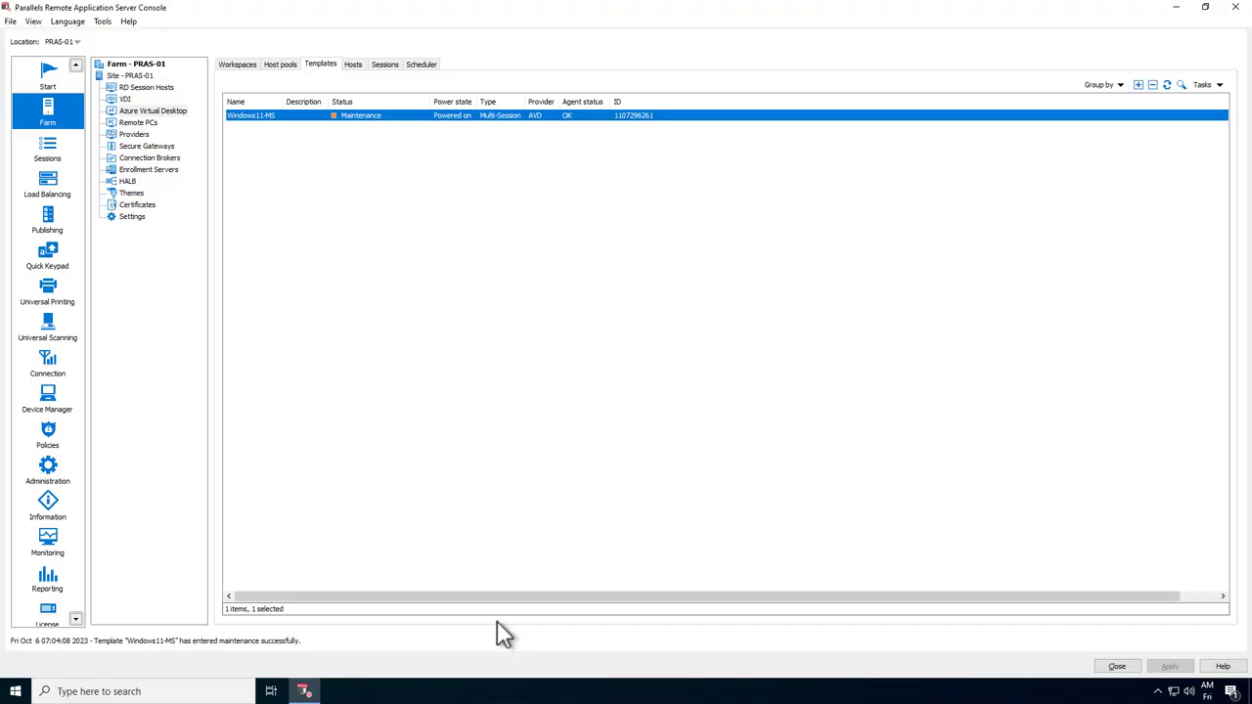
Step: Uncheck Maintenance on Windows11-MS to bring up the new-version wizard
right_click(315, 116)
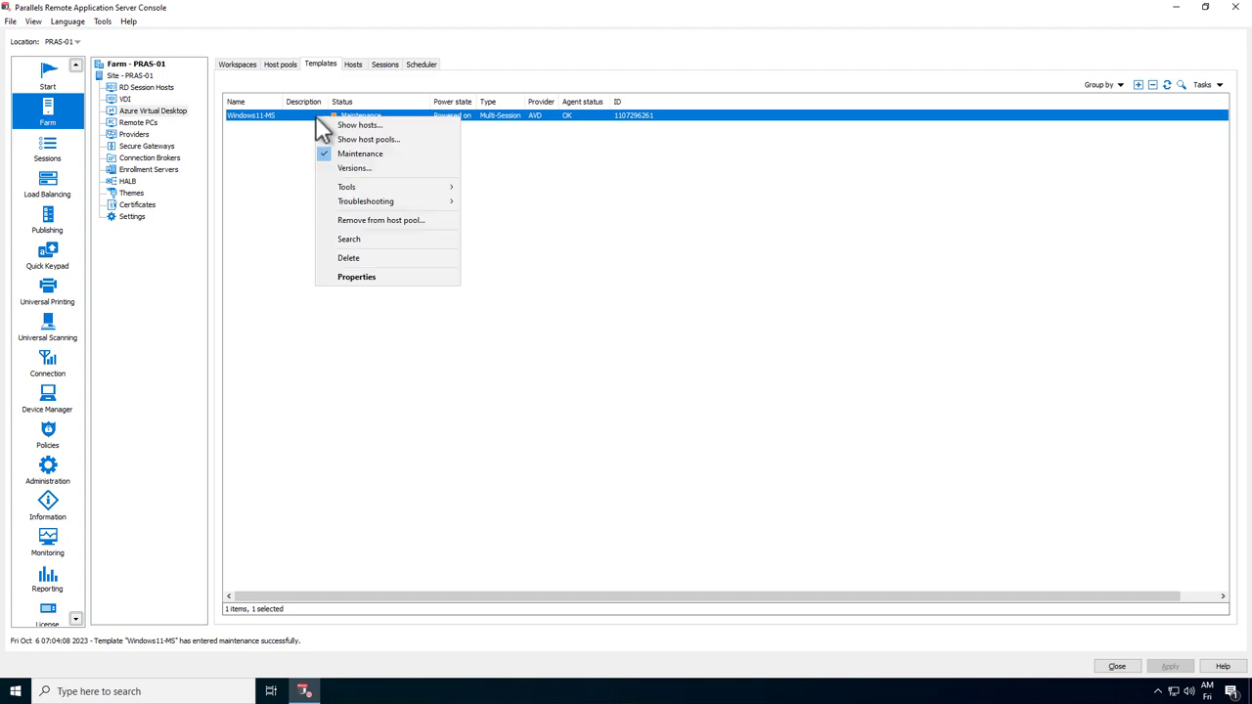
left_click(401, 166)
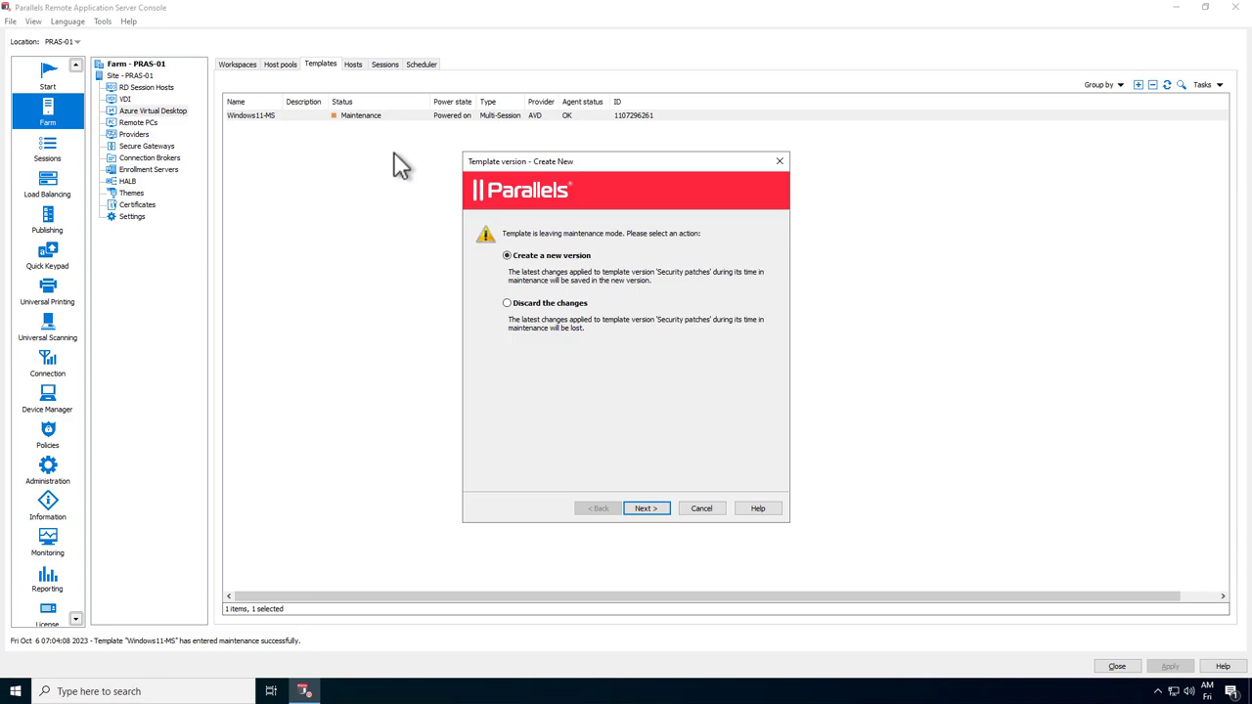
Step: Create Version 5 described 'VSCode added', tagged Pre-production, and move on to host pools
left_click(655, 506)
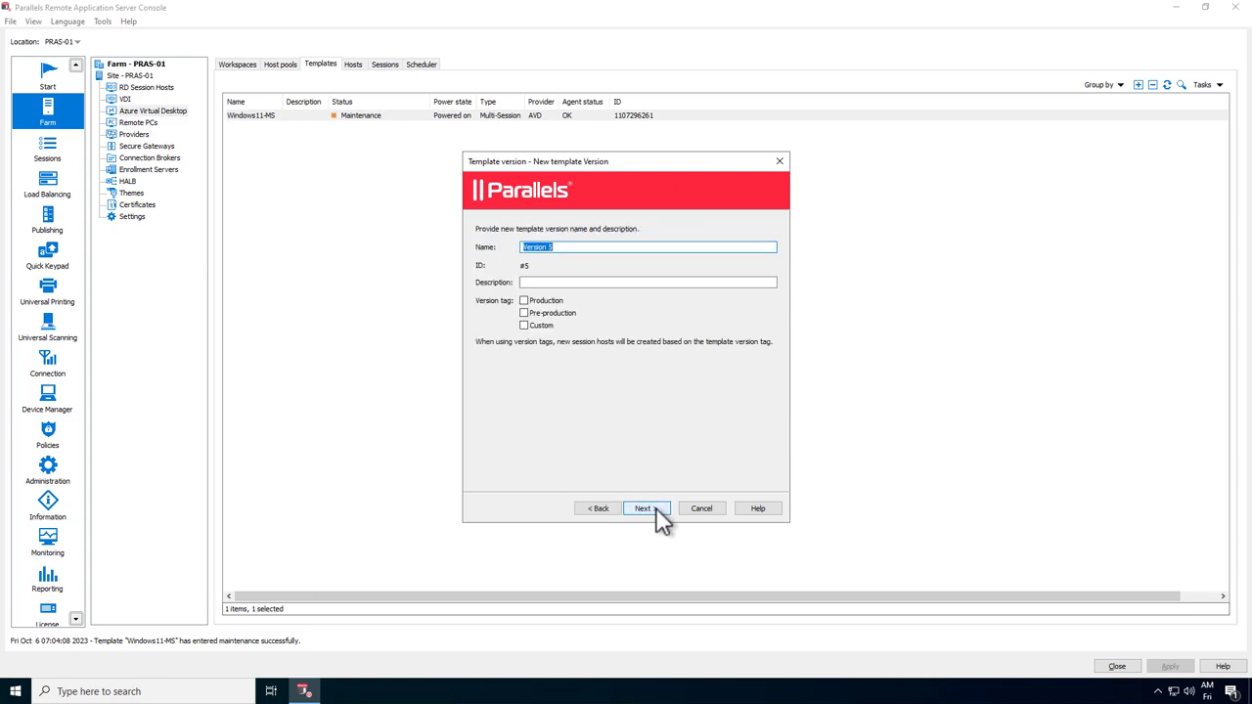
left_click(576, 244)
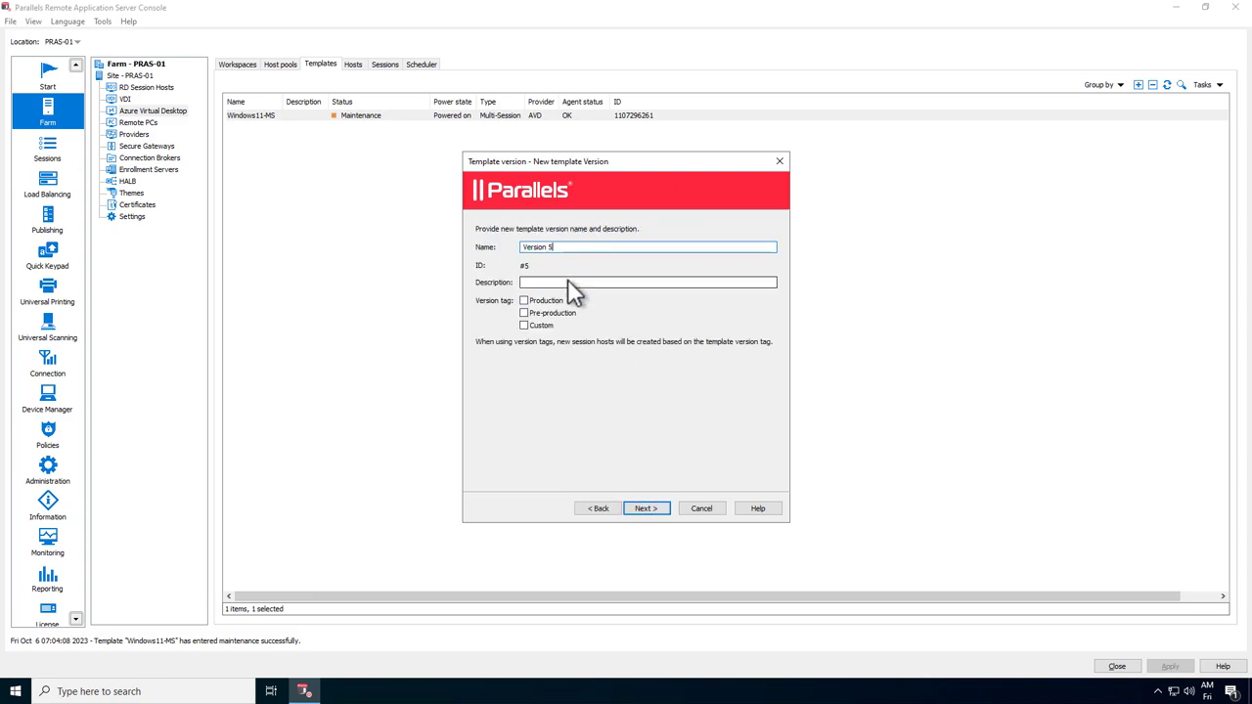
left_click(567, 279)
type("VSCode added")
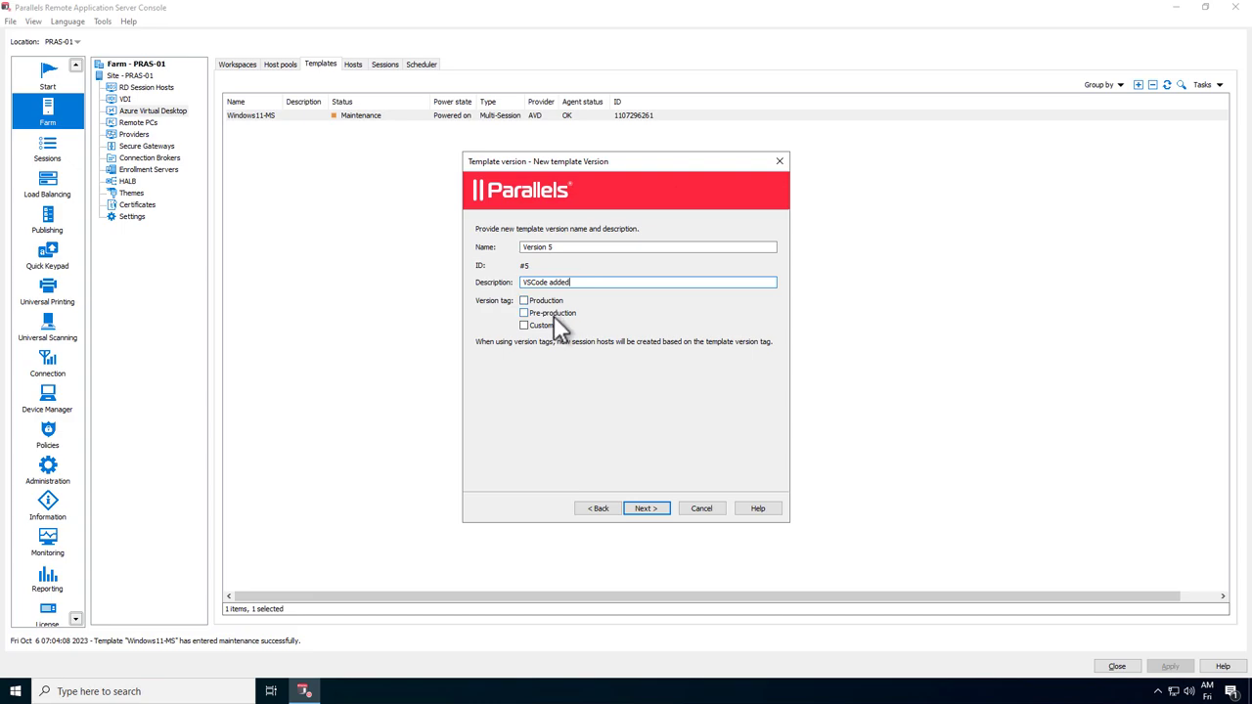
left_click(554, 314)
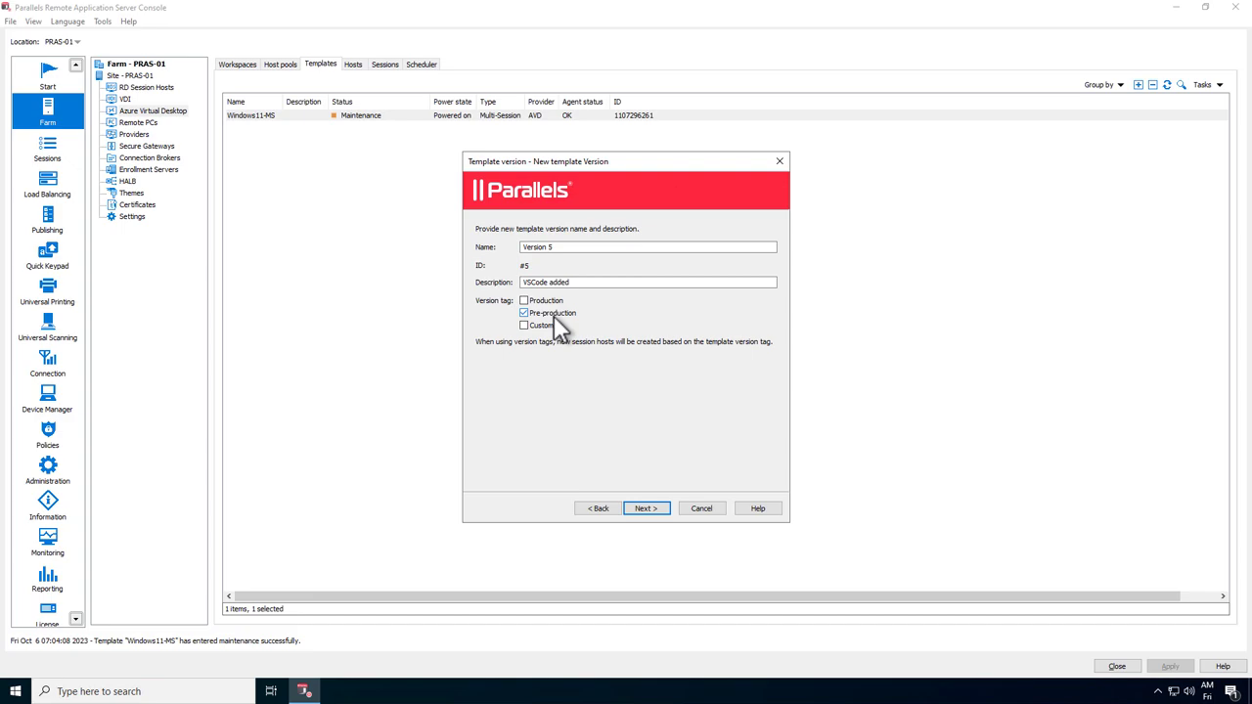
left_click(644, 509)
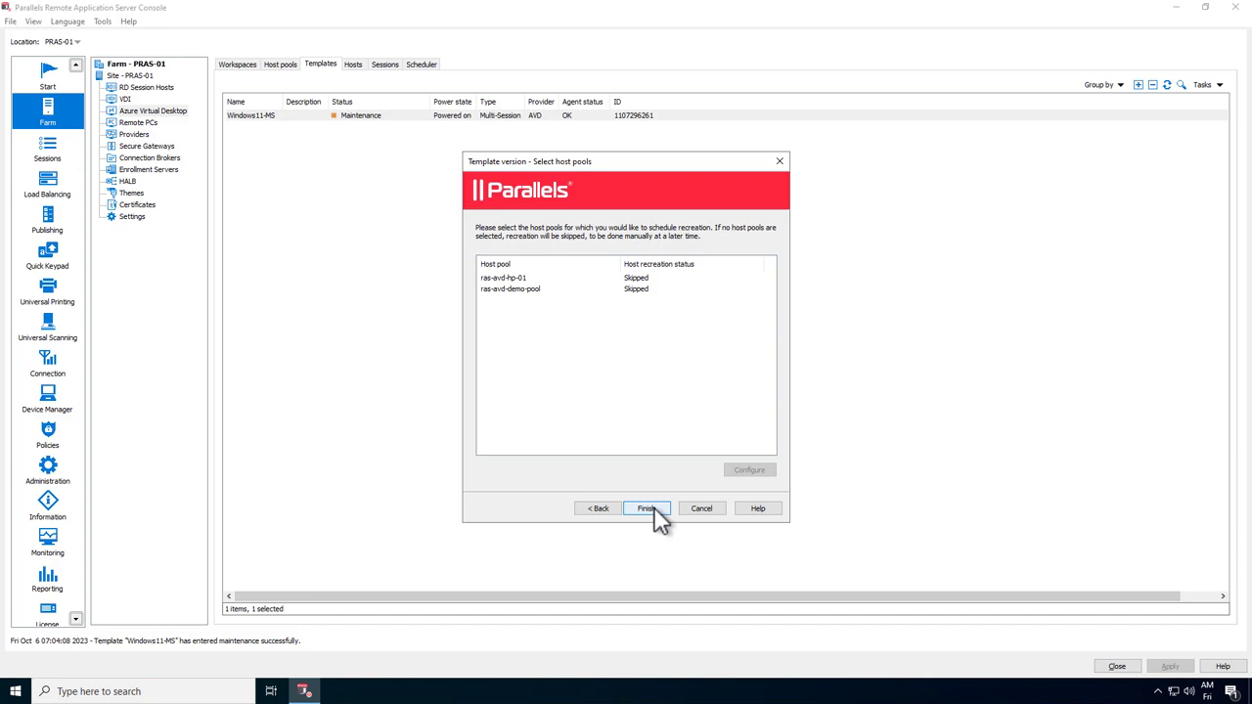
Step: Schedule ras-avd-hp-01 recreation for Sunday 7:00 PM with drain mode and forced recreation after 30 minutes
left_click(530, 279)
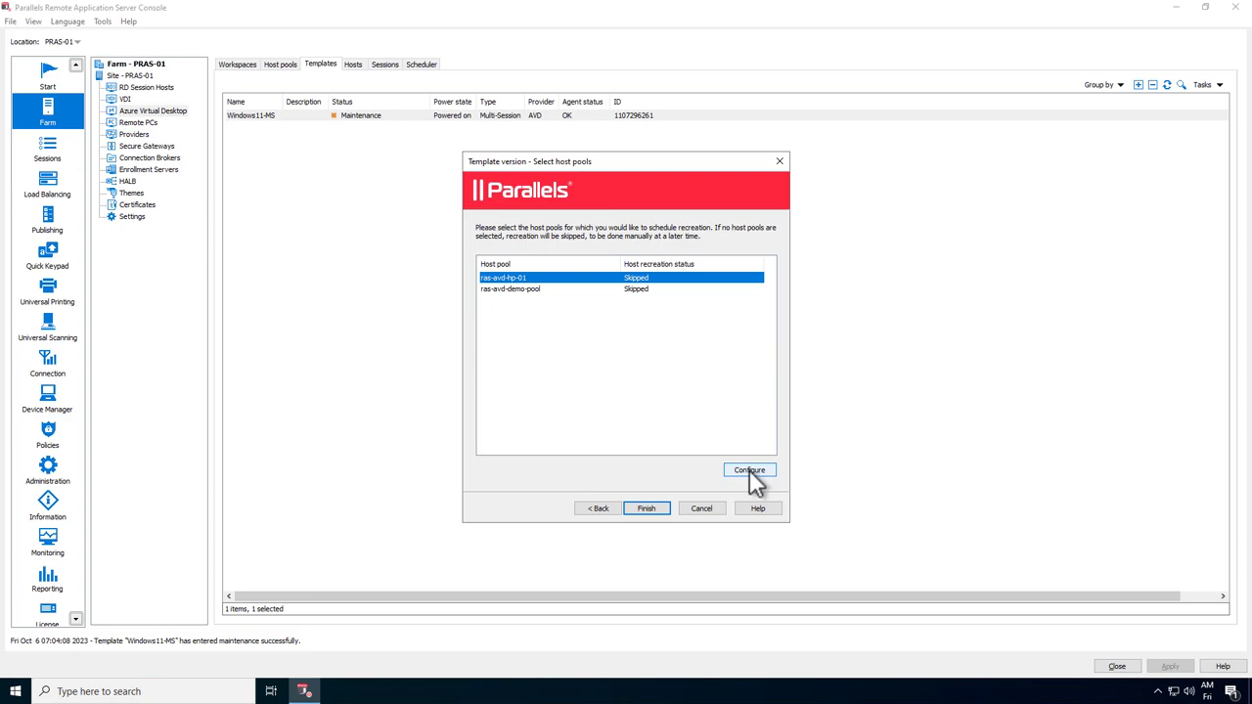
left_click(749, 470)
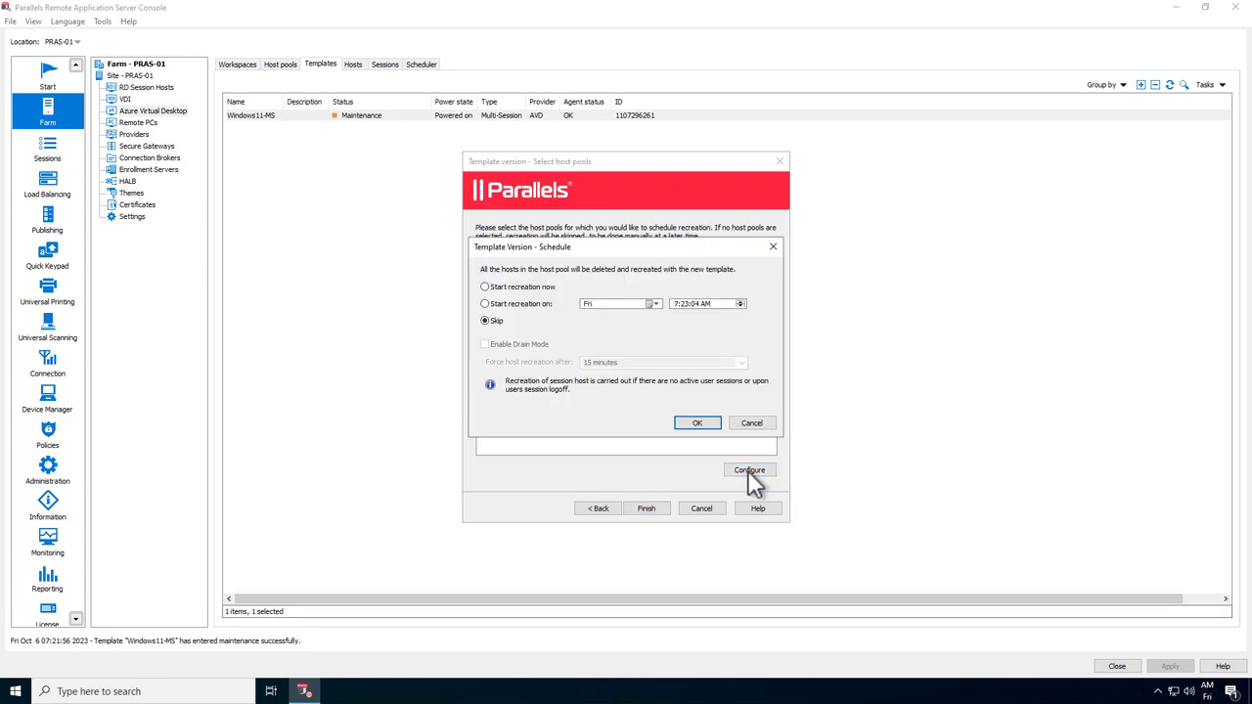
left_click(554, 287)
left_click(653, 304)
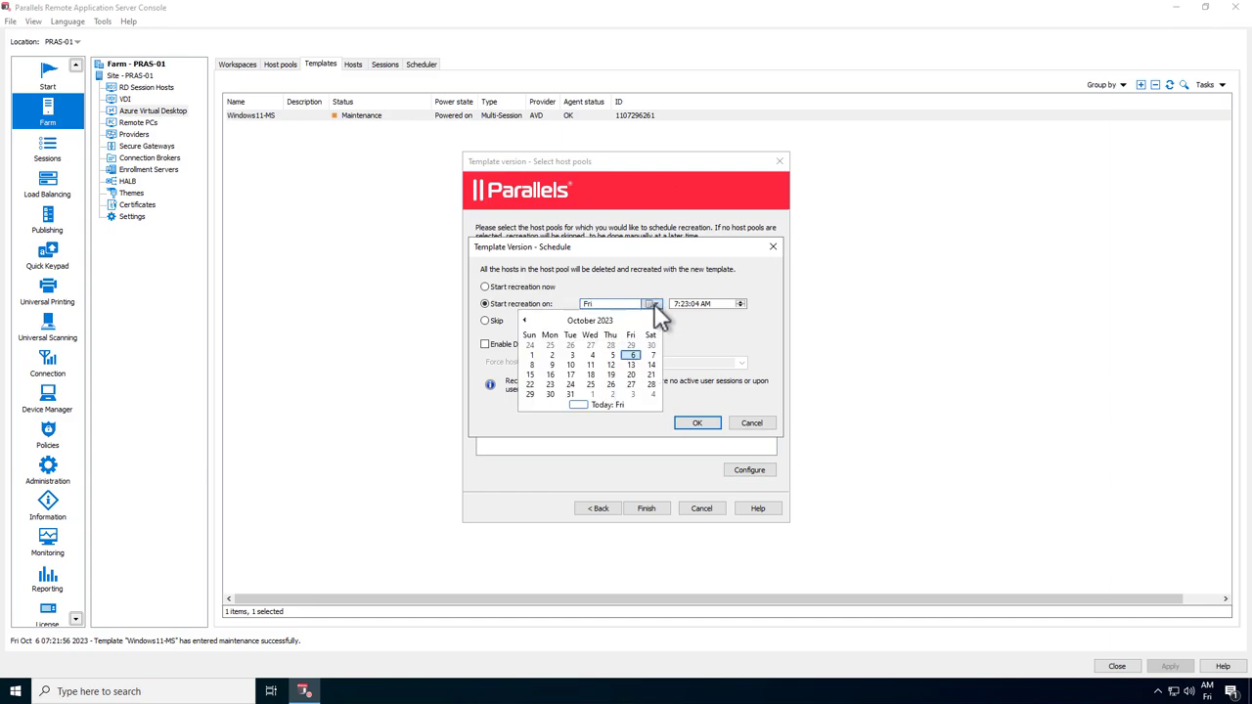
left_click(529, 364)
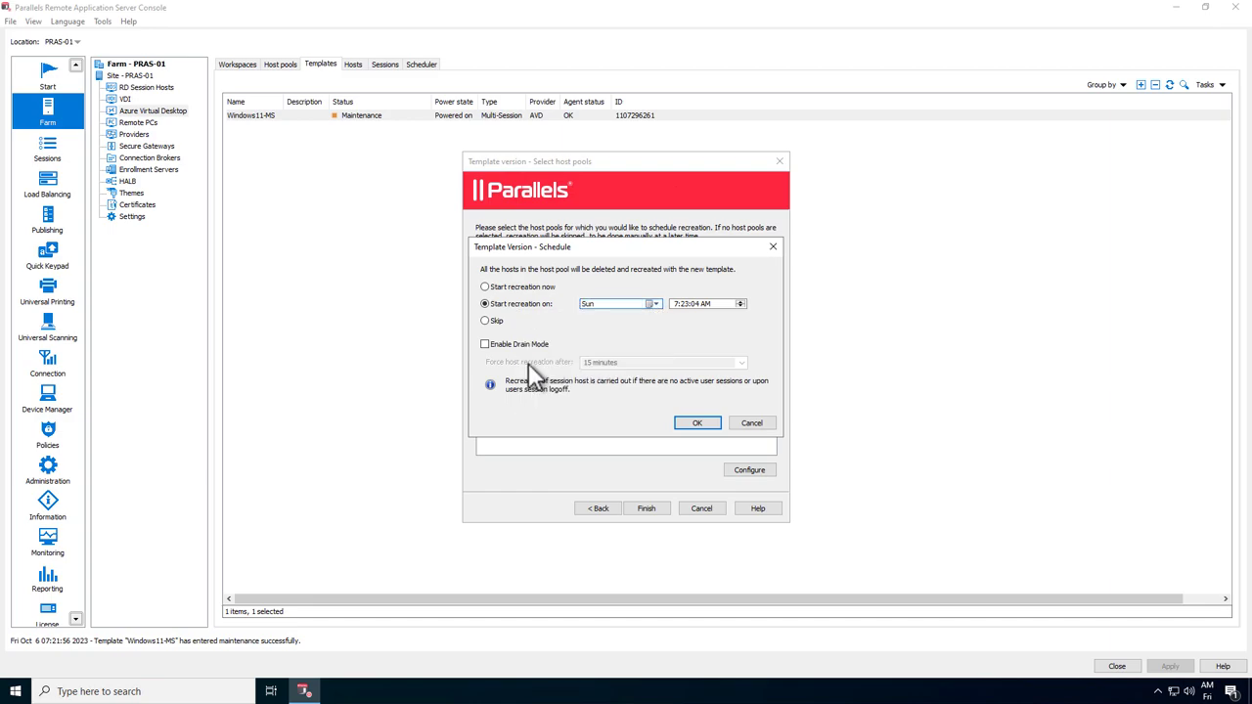
left_click(685, 304)
left_click(535, 346)
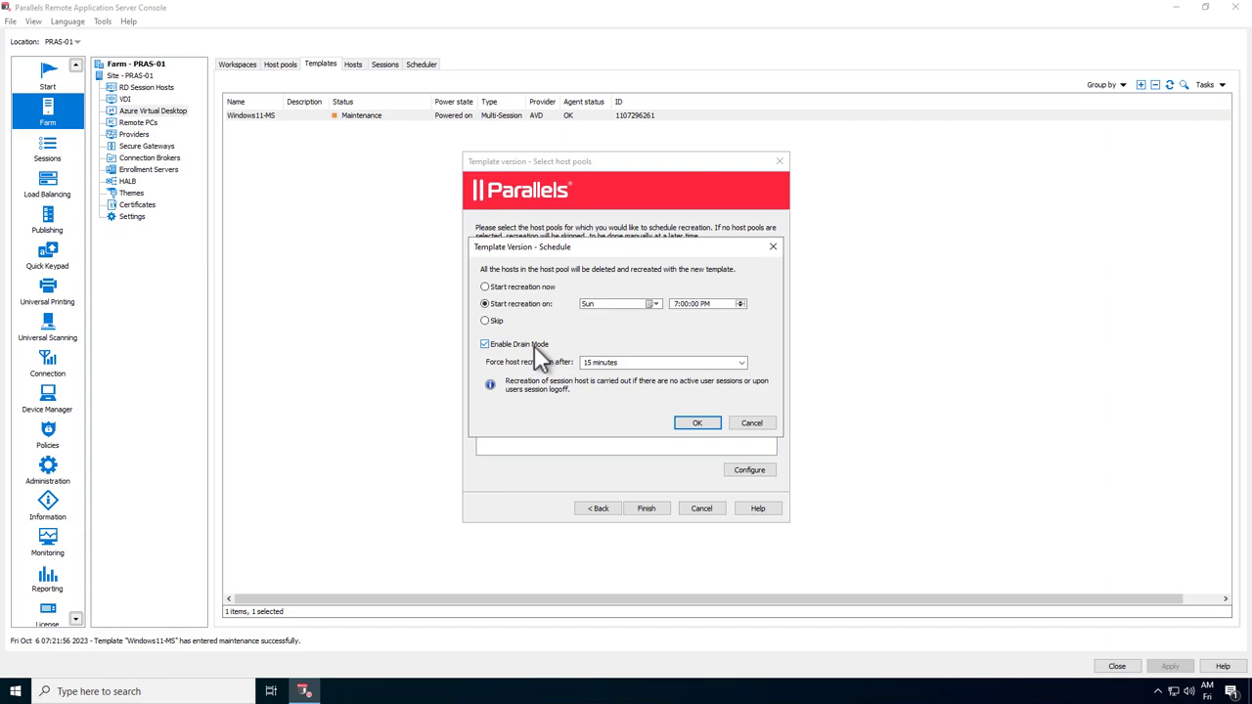
left_click(741, 363)
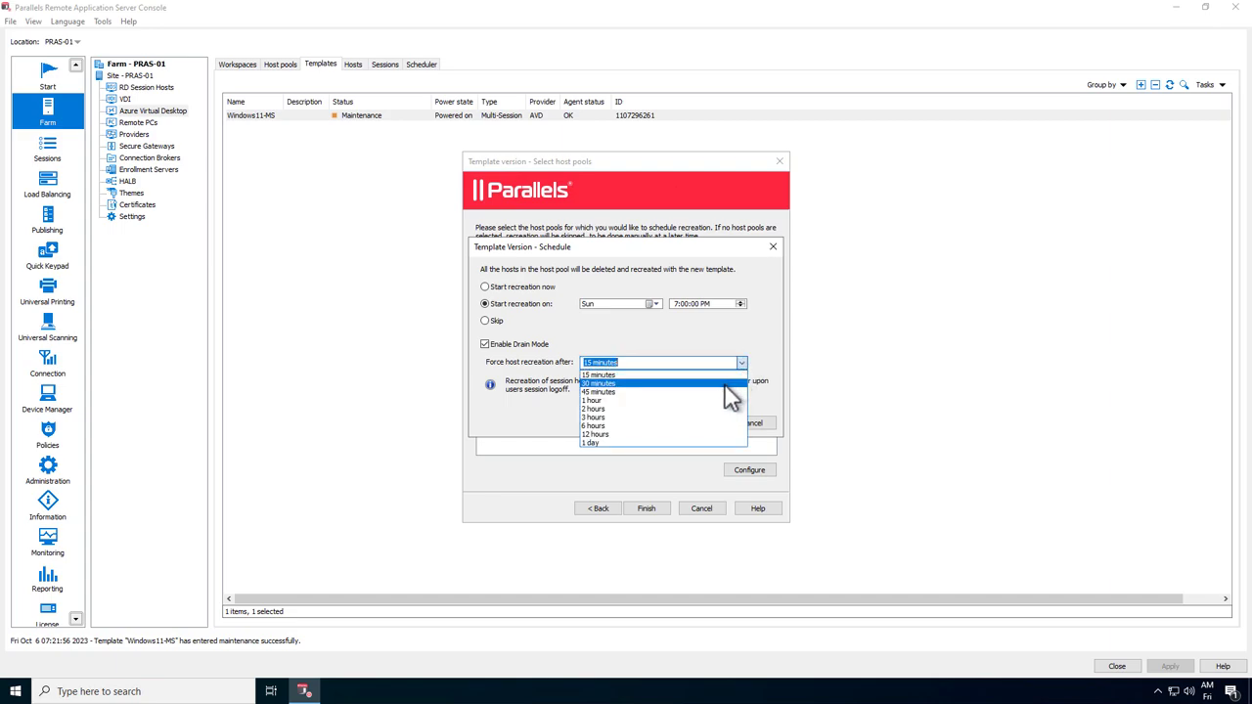
left_click(724, 383)
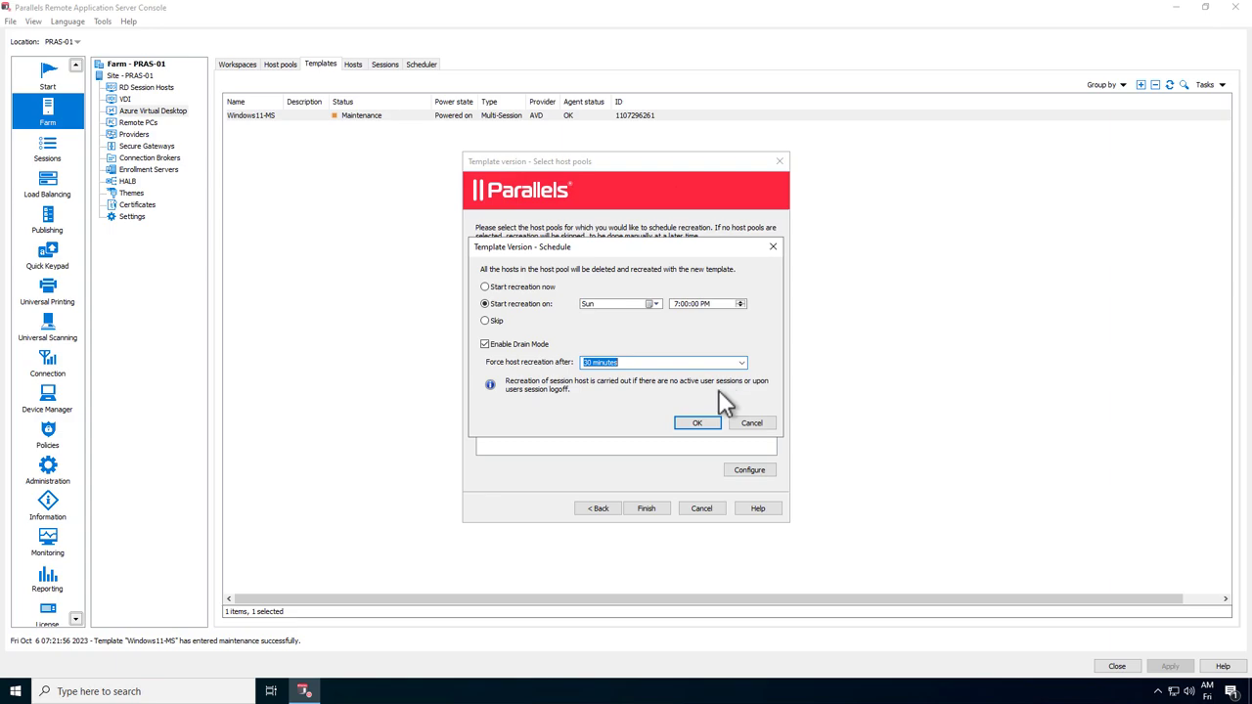
Step: Confirm the ras-avd-hp-01 schedule, finish the version wizard and apply the changes now
left_click(700, 424)
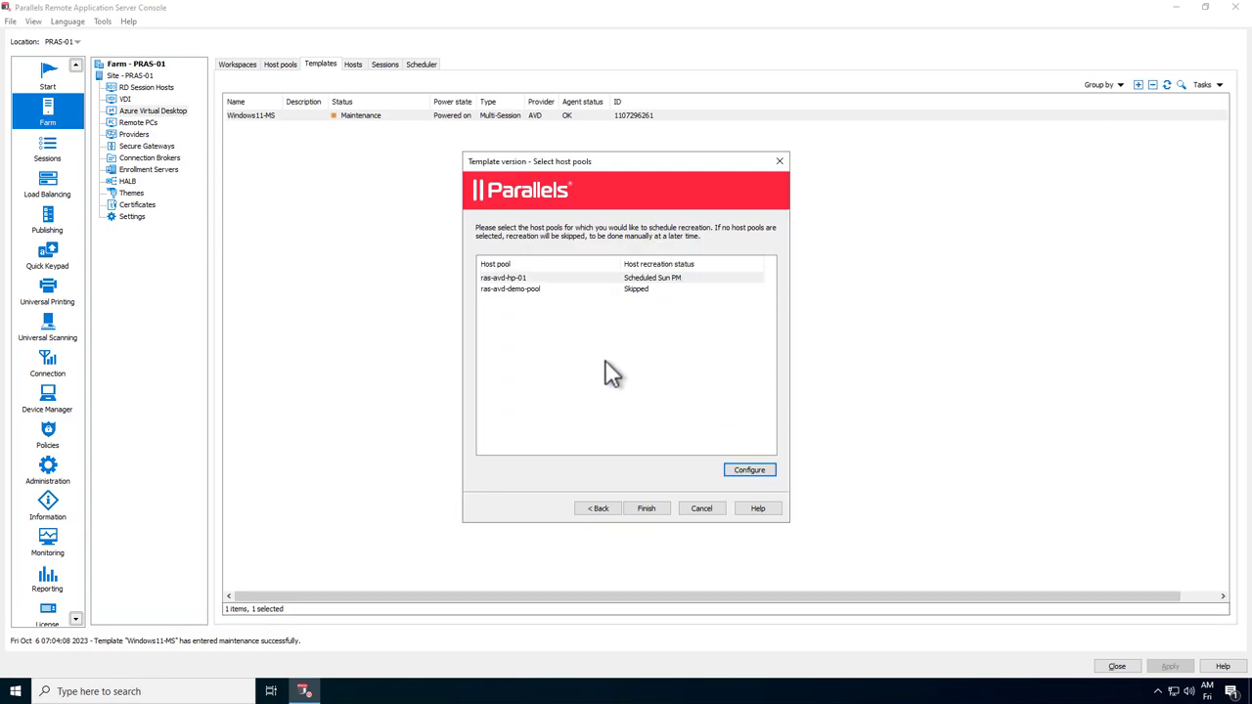
left_click(529, 288)
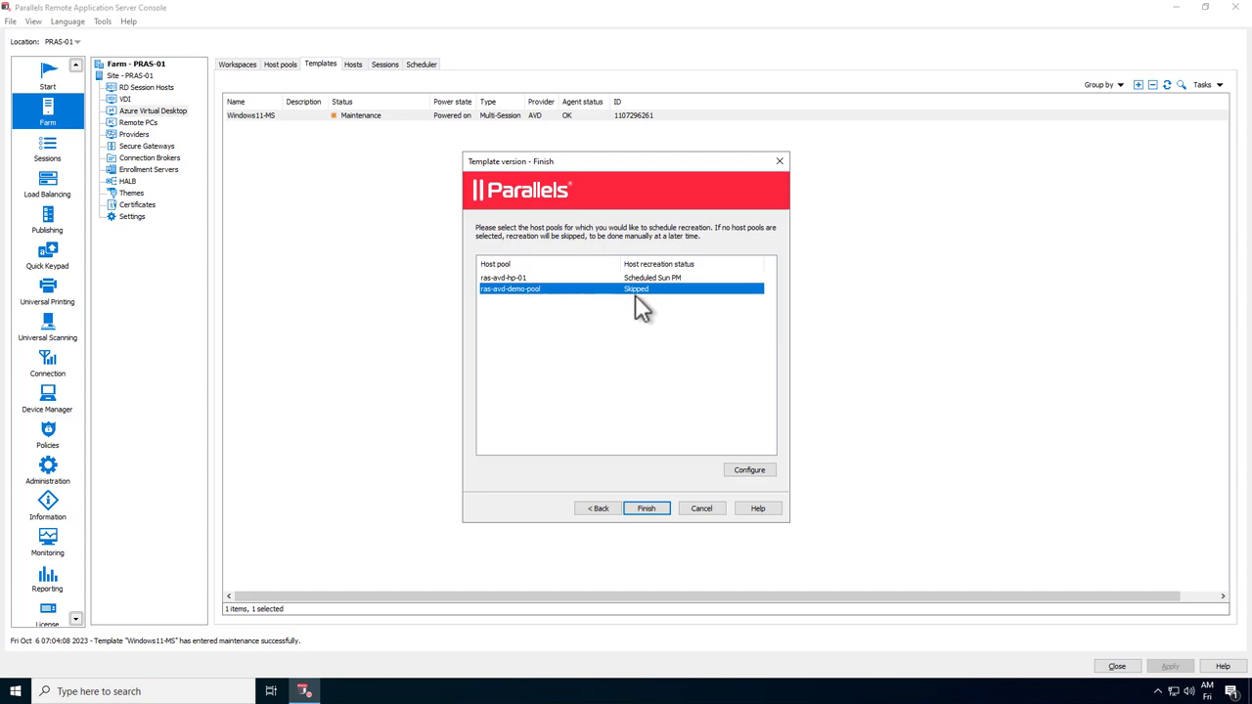
left_click(654, 505)
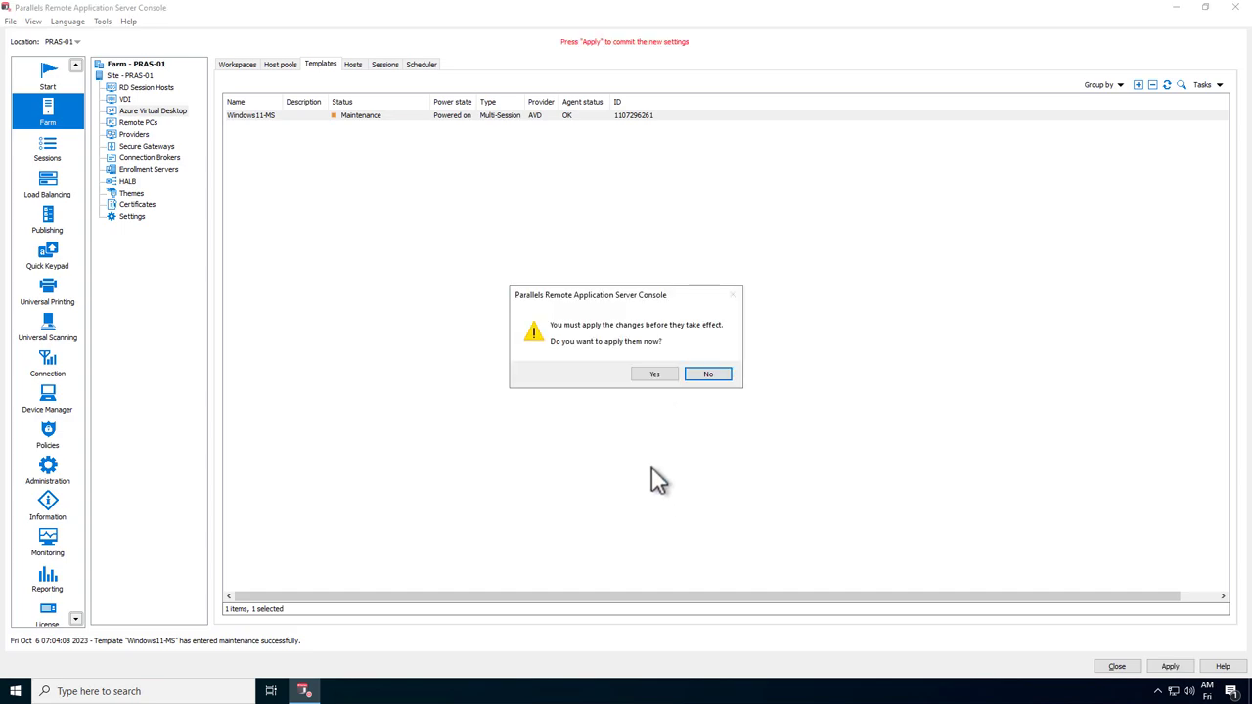
left_click(654, 376)
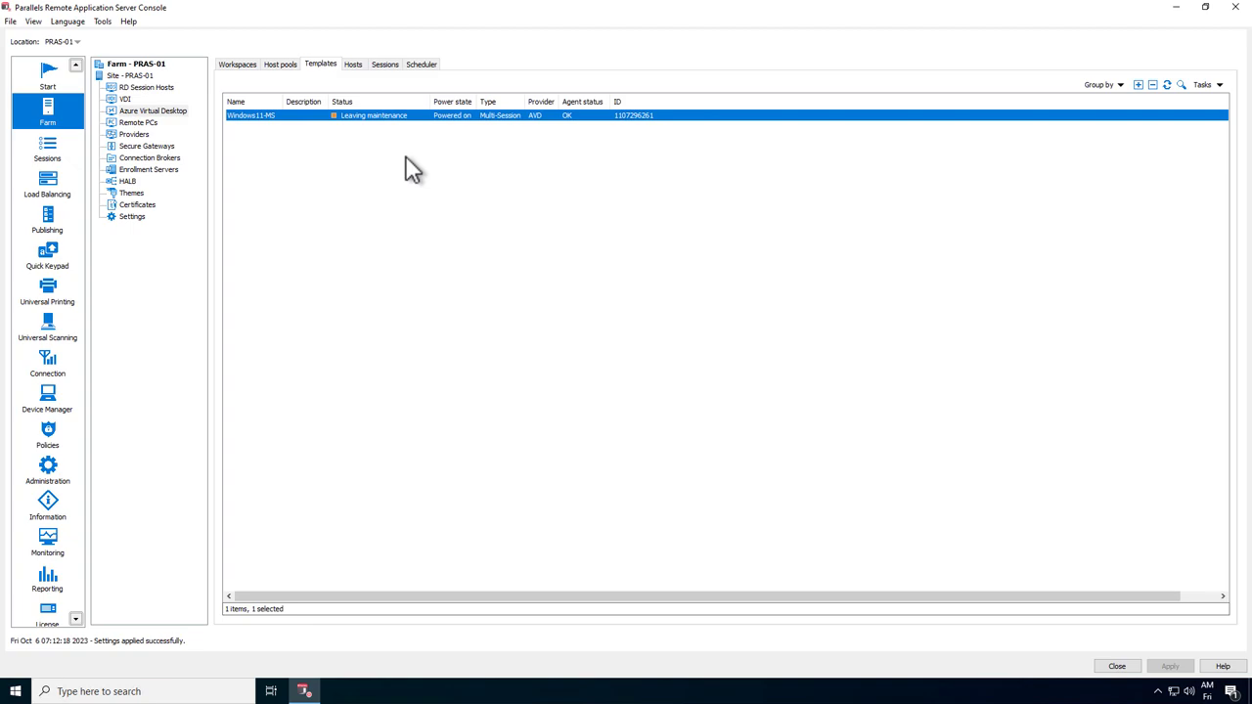
Step: Check that Version 5 appears in Windows11-MS's versions list, closing it unchanged
right_click(307, 115)
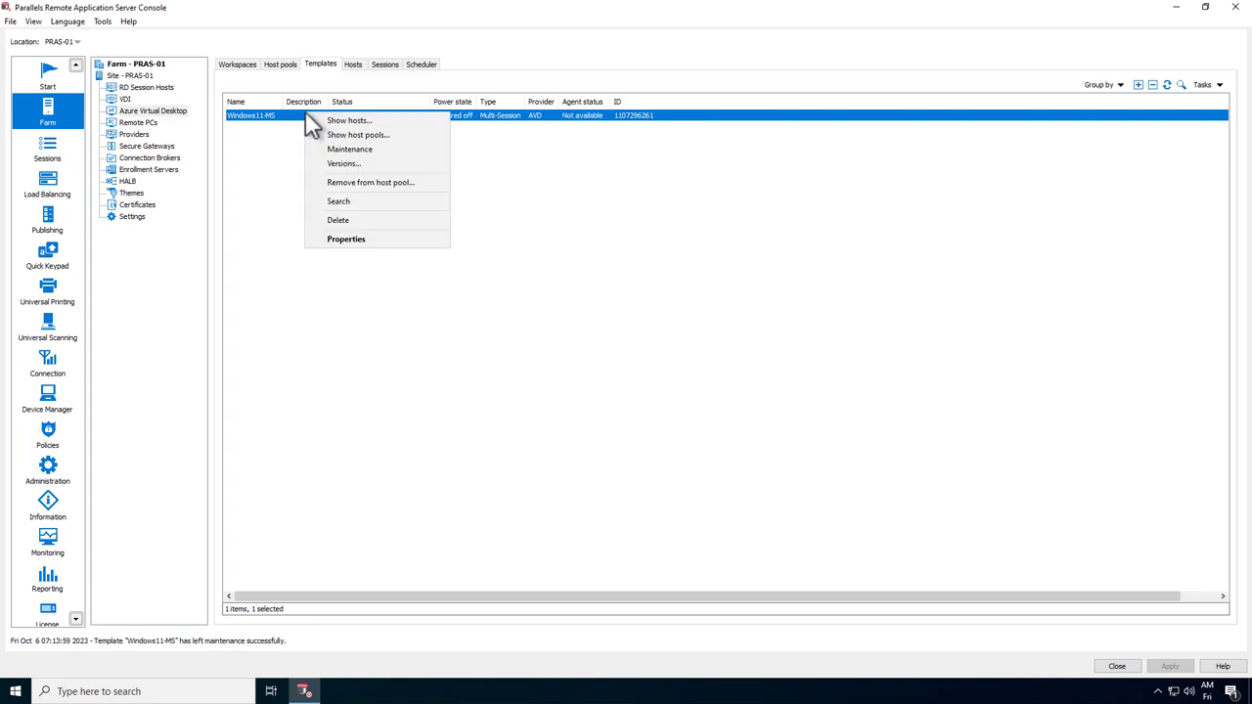
left_click(348, 163)
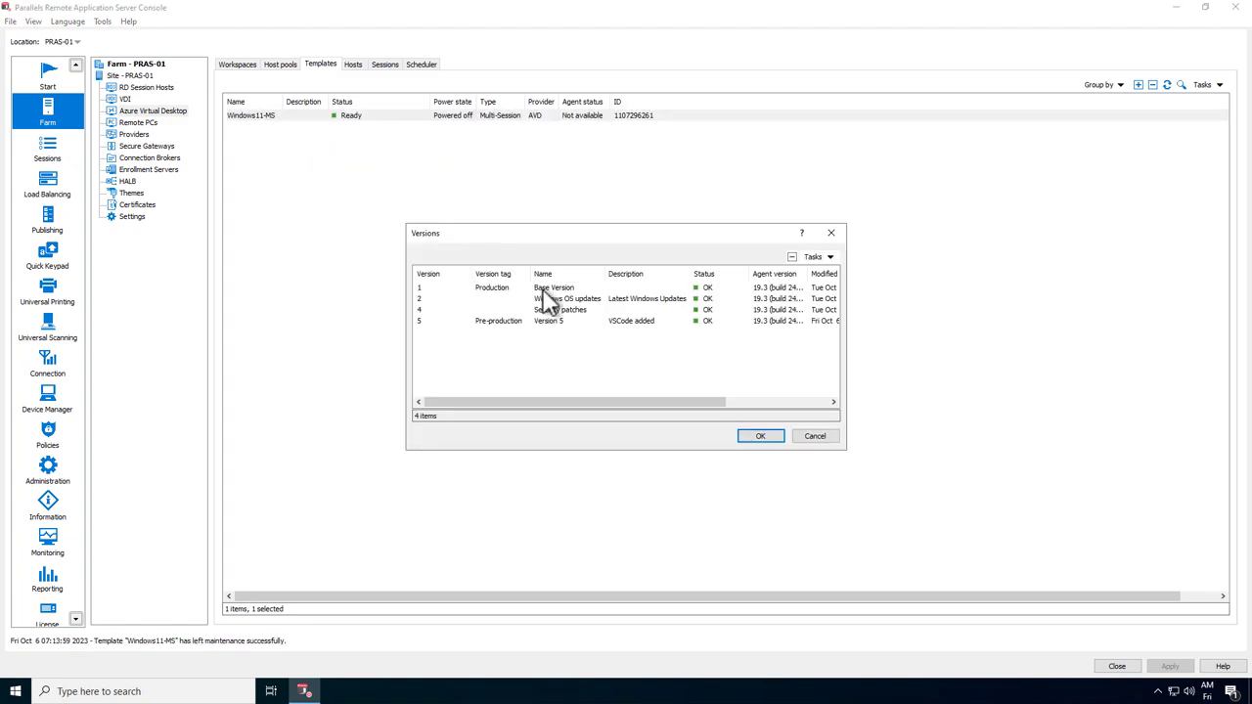
left_click(577, 328)
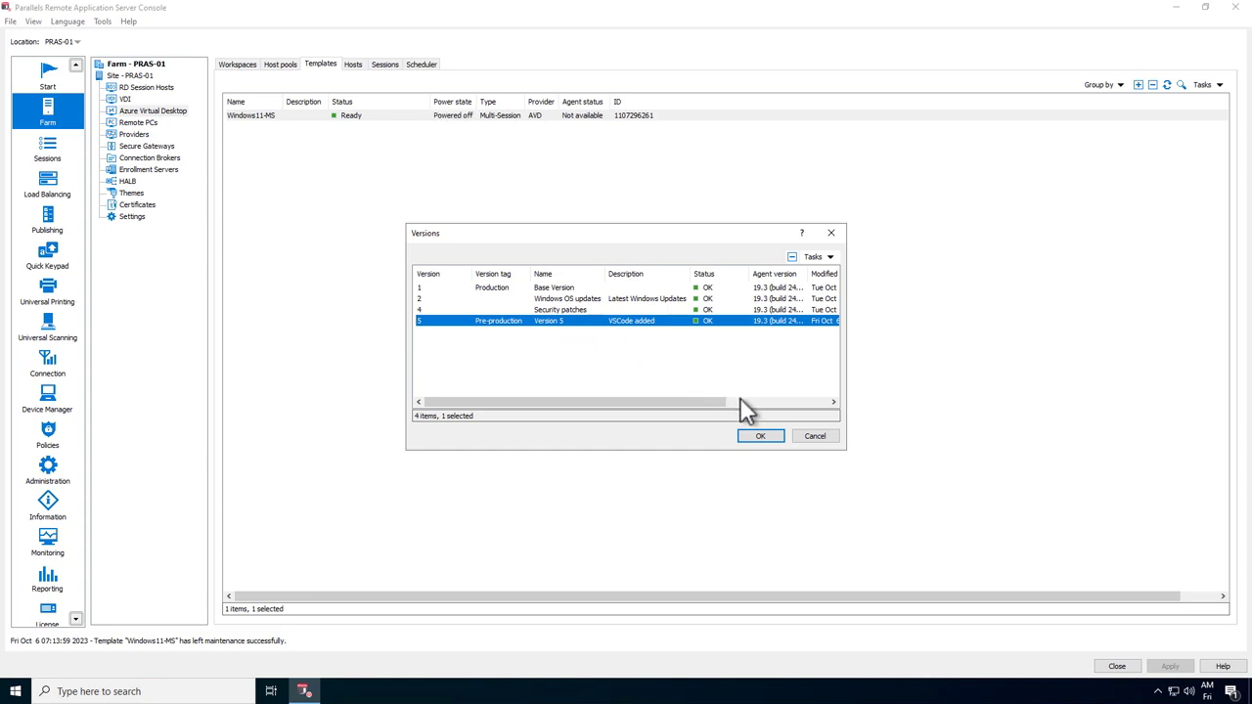
left_click(816, 436)
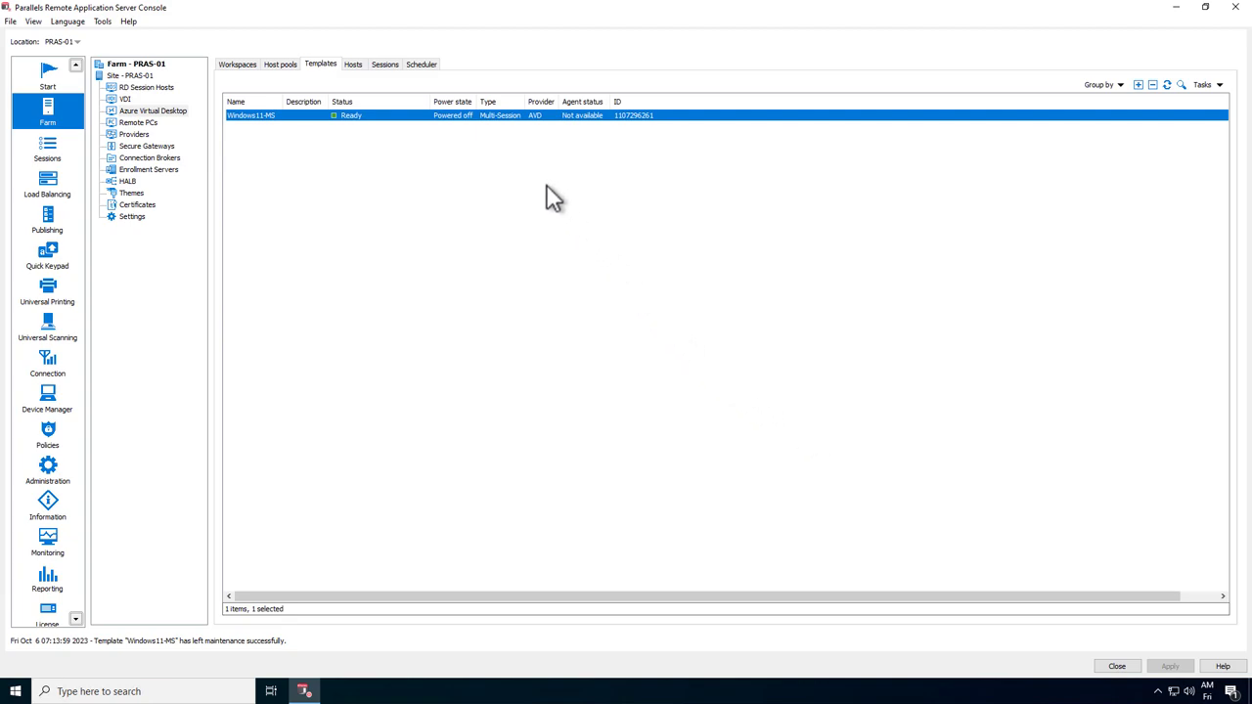
Step: Create a 'Recreate host pool from template' schedule targeting ras-avd-hp-01 in the Scheduler
left_click(428, 66)
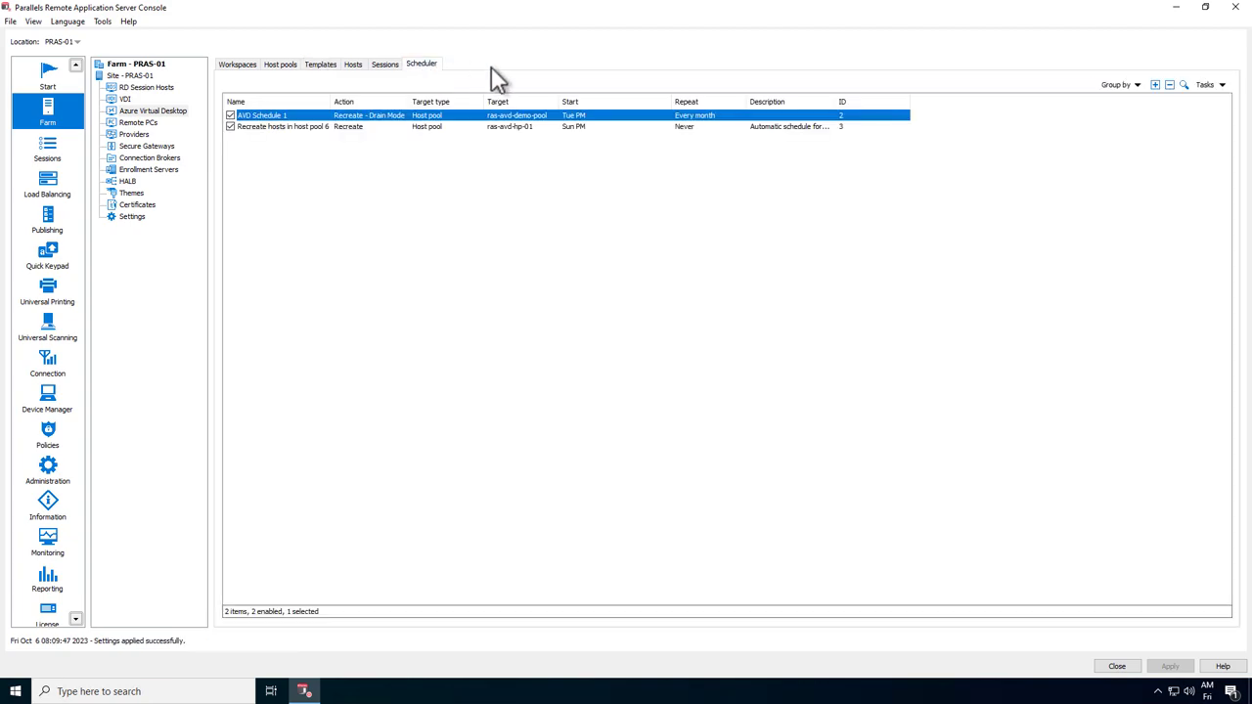
left_click(1152, 88)
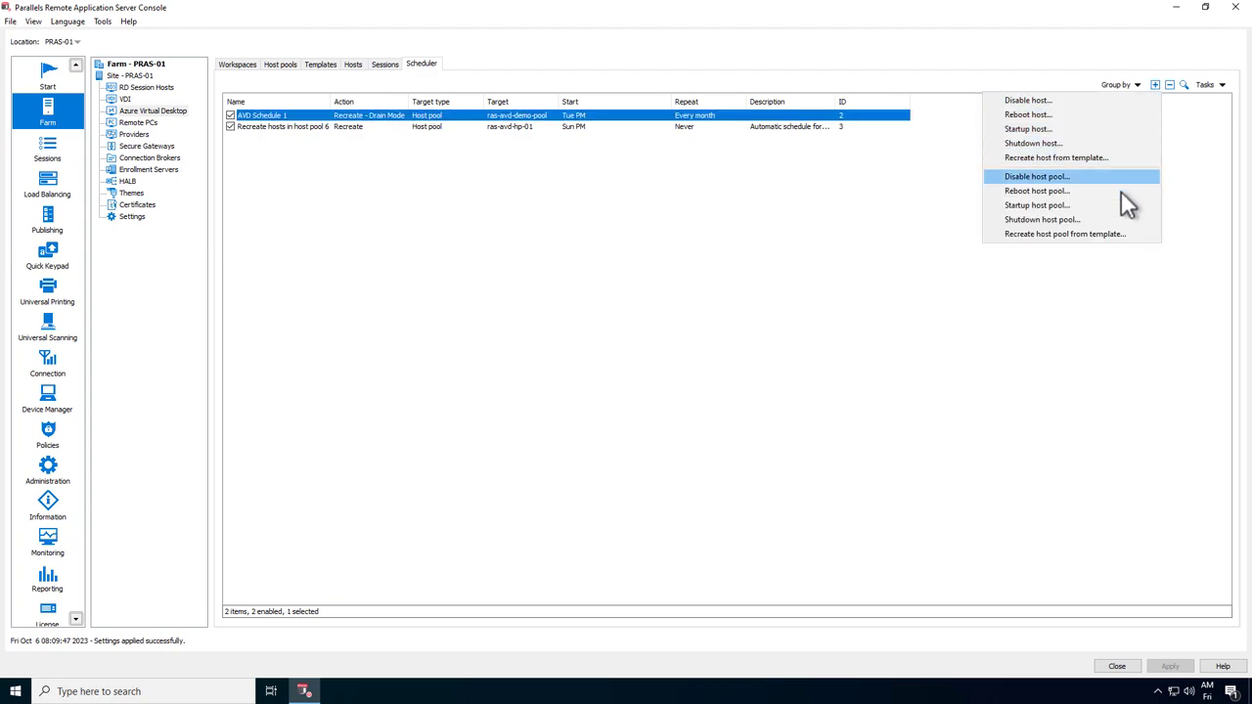
left_click(1120, 233)
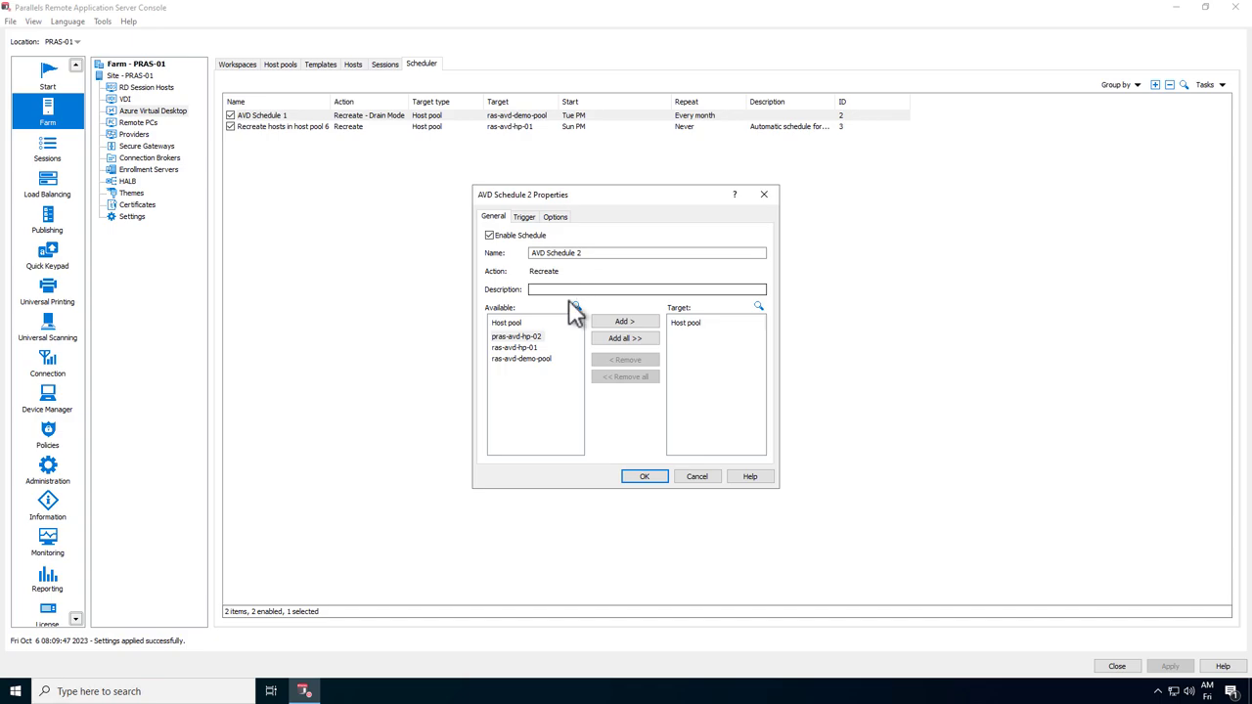
left_click(519, 348)
left_click(624, 322)
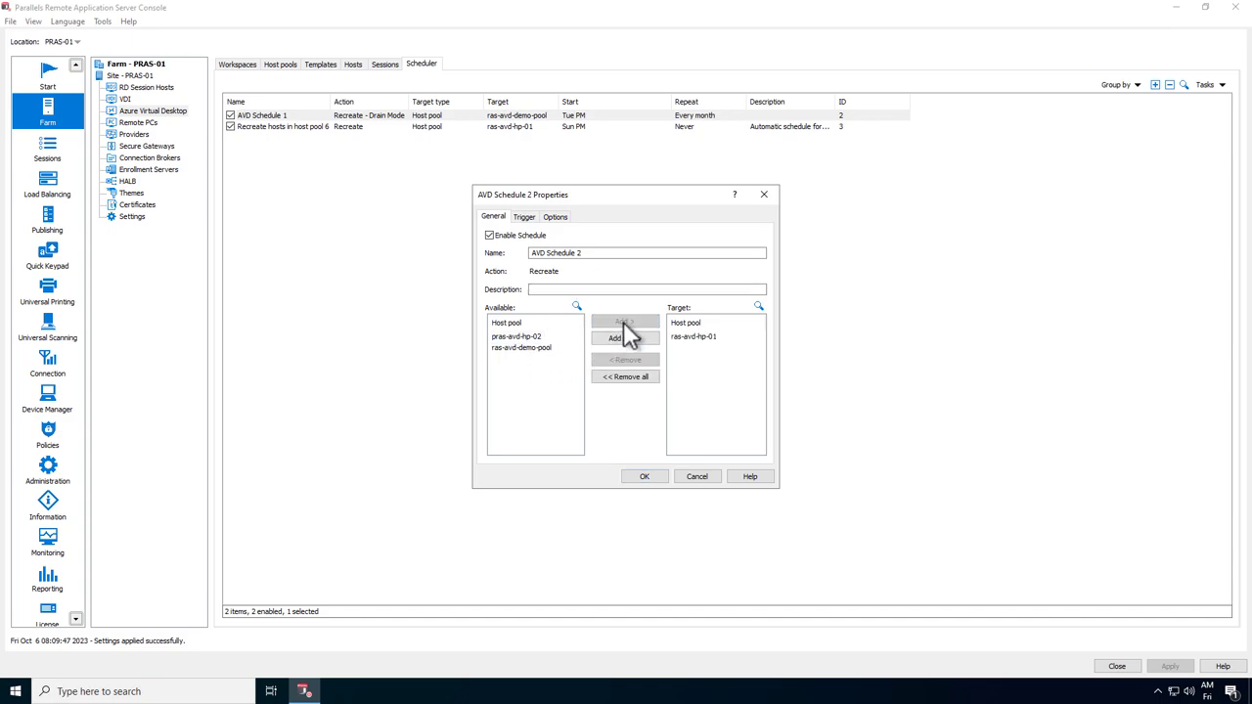
Step: On the Trigger tab, set recurrence to Every day and start time to 6:00:00 AM
left_click(525, 217)
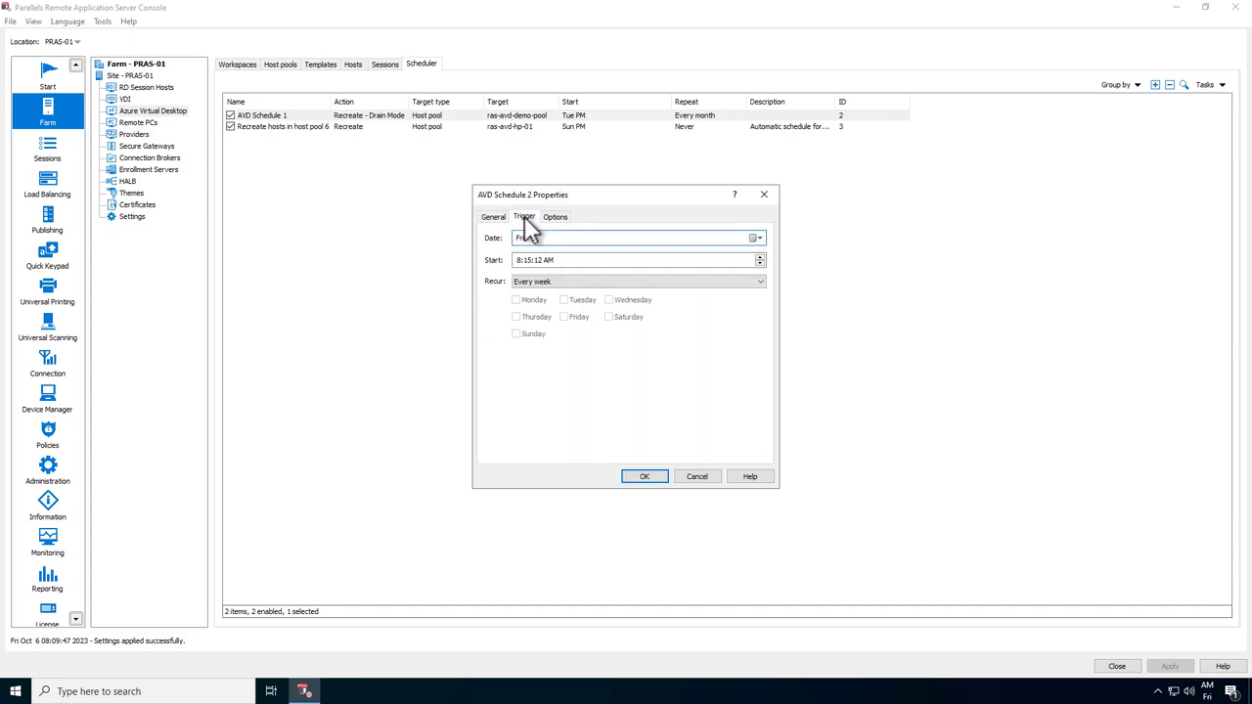
left_click(569, 281)
left_click(572, 301)
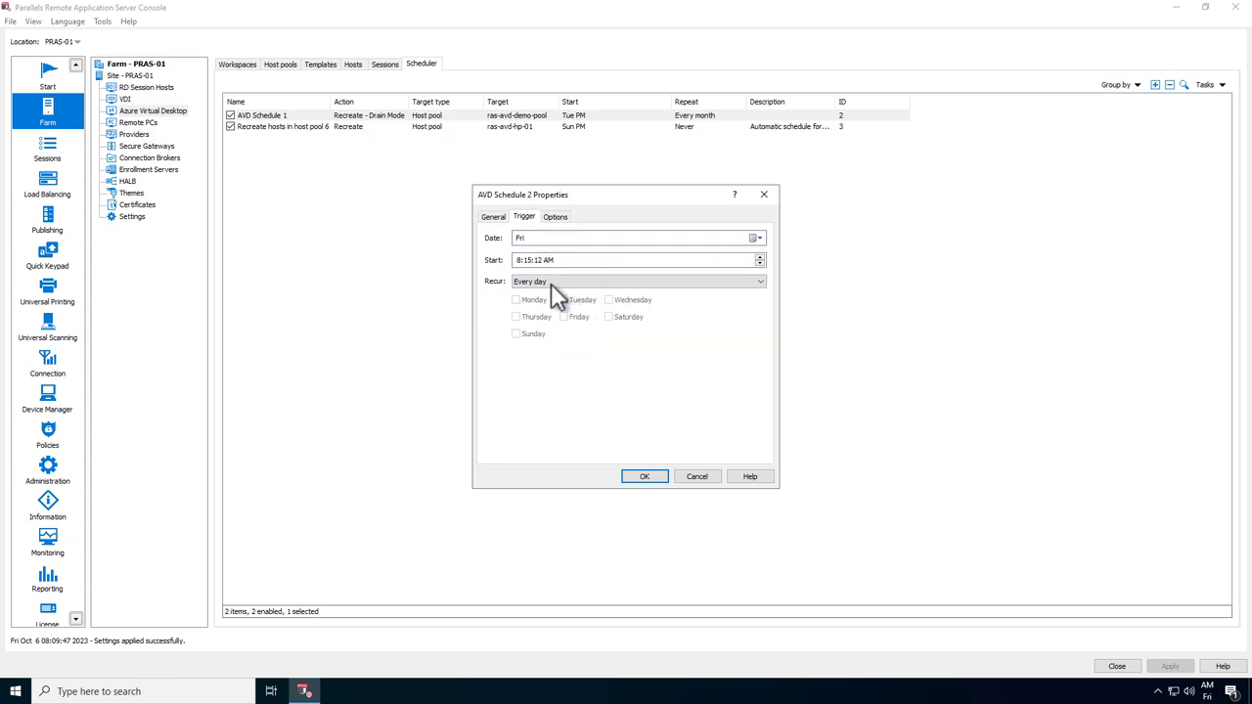
left_click(520, 262)
key("Right")
type("00")
key("Right")
type("00")
left_click(552, 261)
left_click(556, 216)
Step: Skip the user warning message, enable drain mode with forced recreation after 30 minutes, and save AVD Schedule 2
left_click(704, 236)
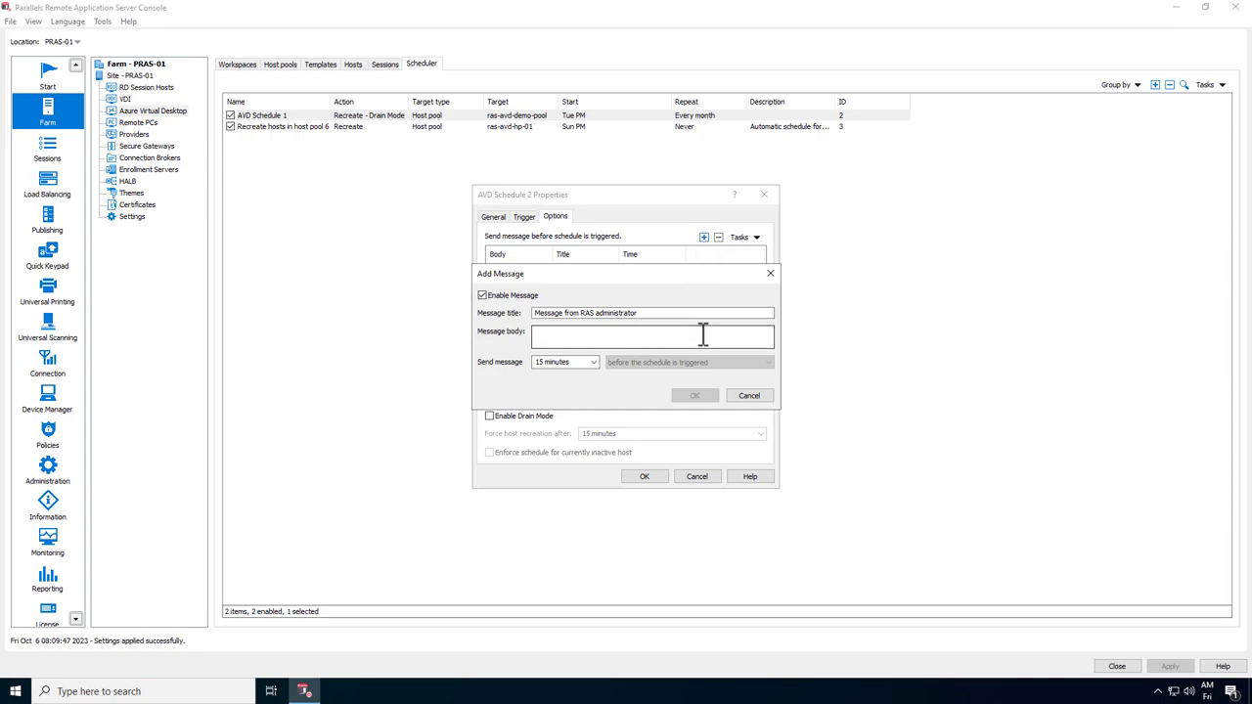
left_click(749, 396)
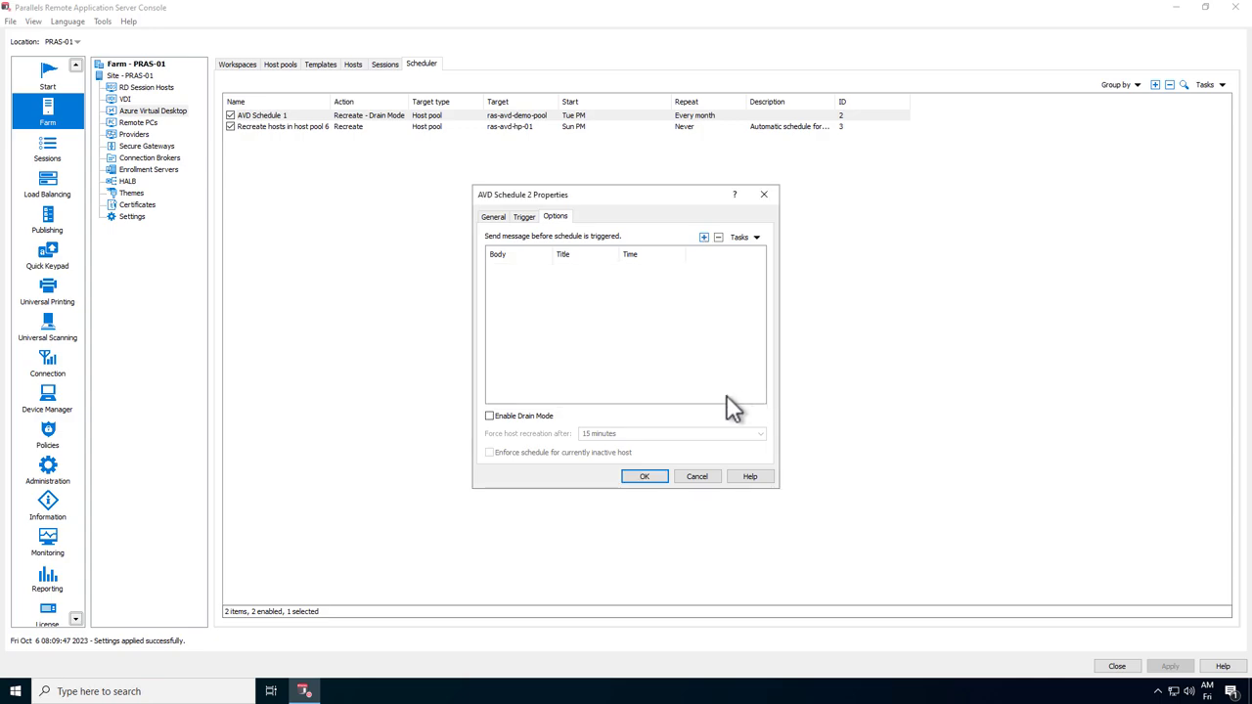
left_click(542, 418)
left_click(760, 434)
left_click(743, 453)
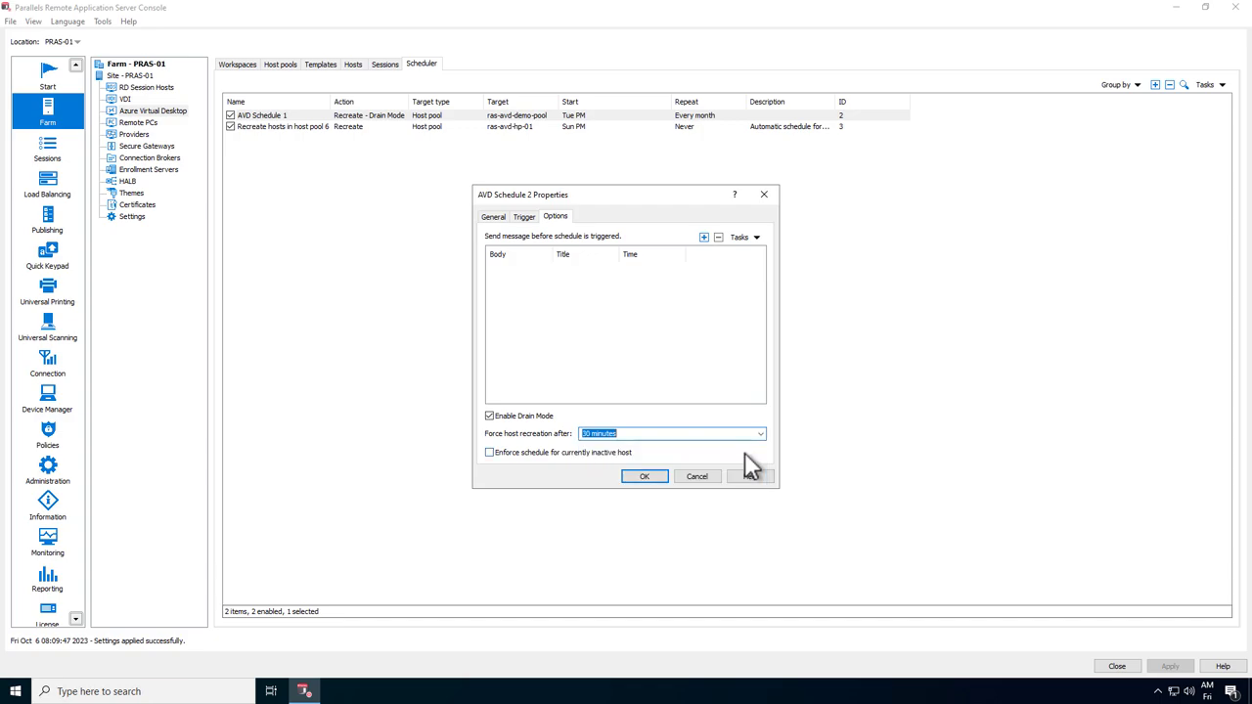
left_click(644, 477)
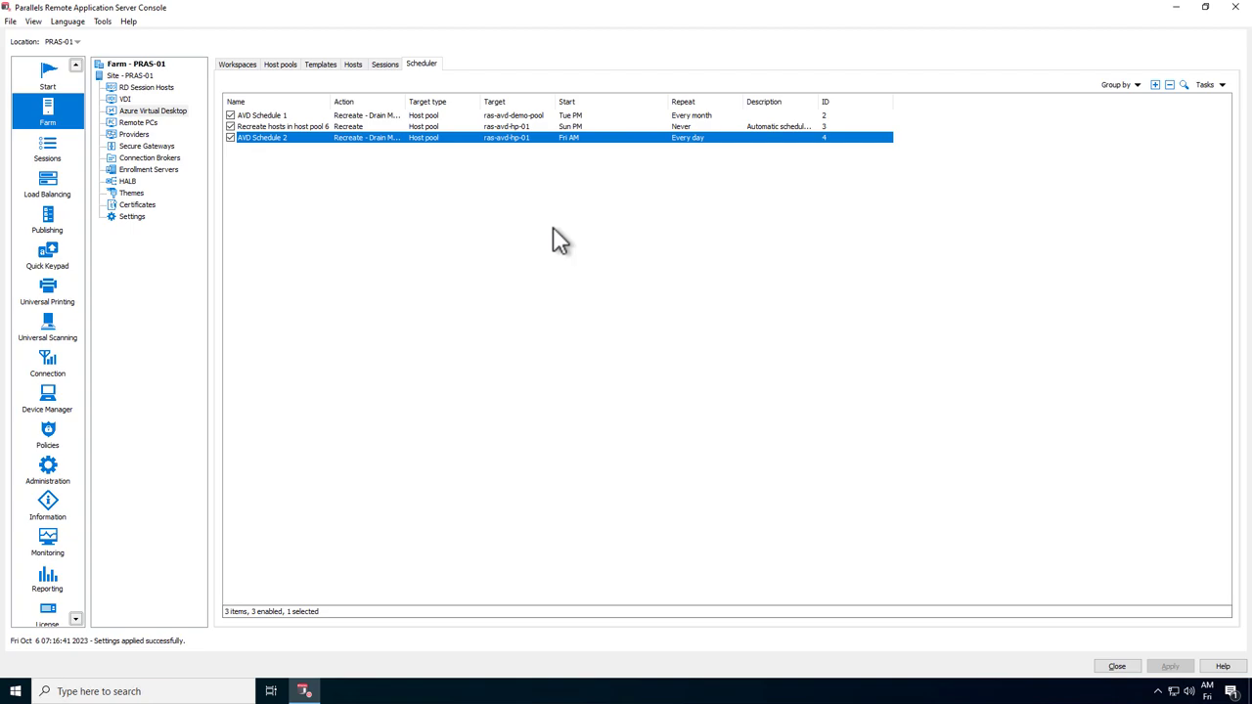
Step: Check which template host pool pras-avd-hp-02 uses and close it without changes
left_click(278, 63)
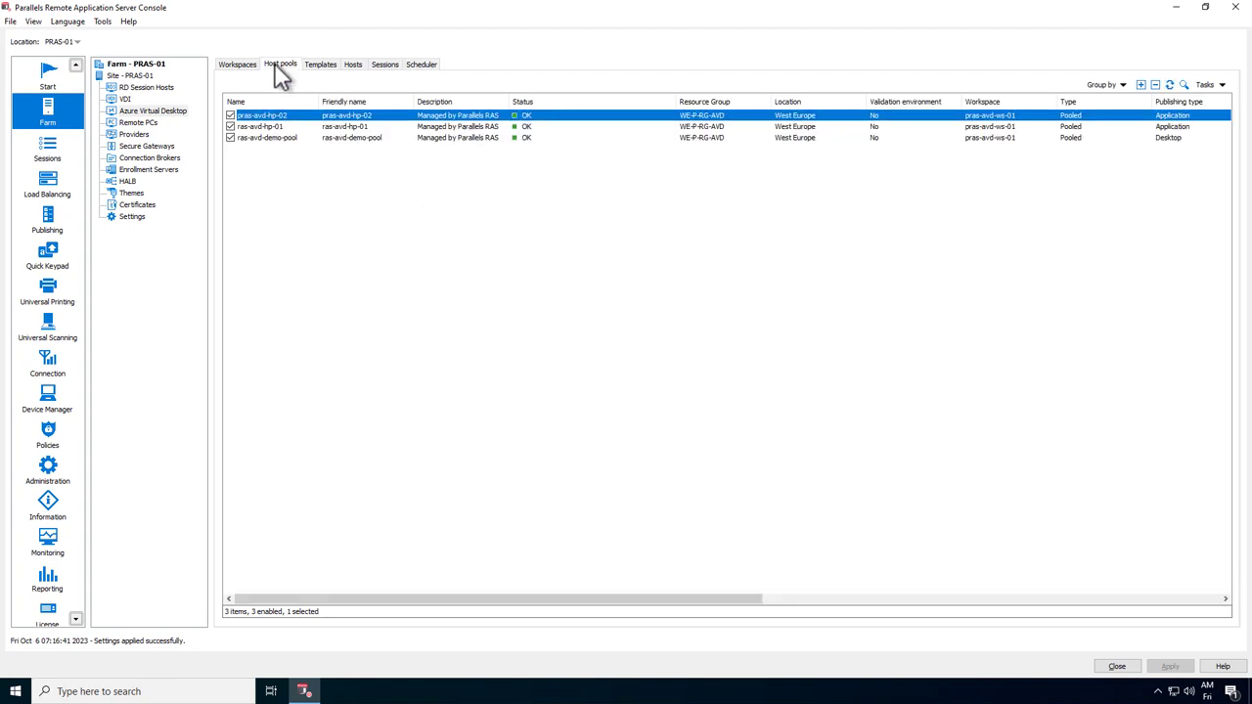
double_click(289, 117)
left_click(587, 203)
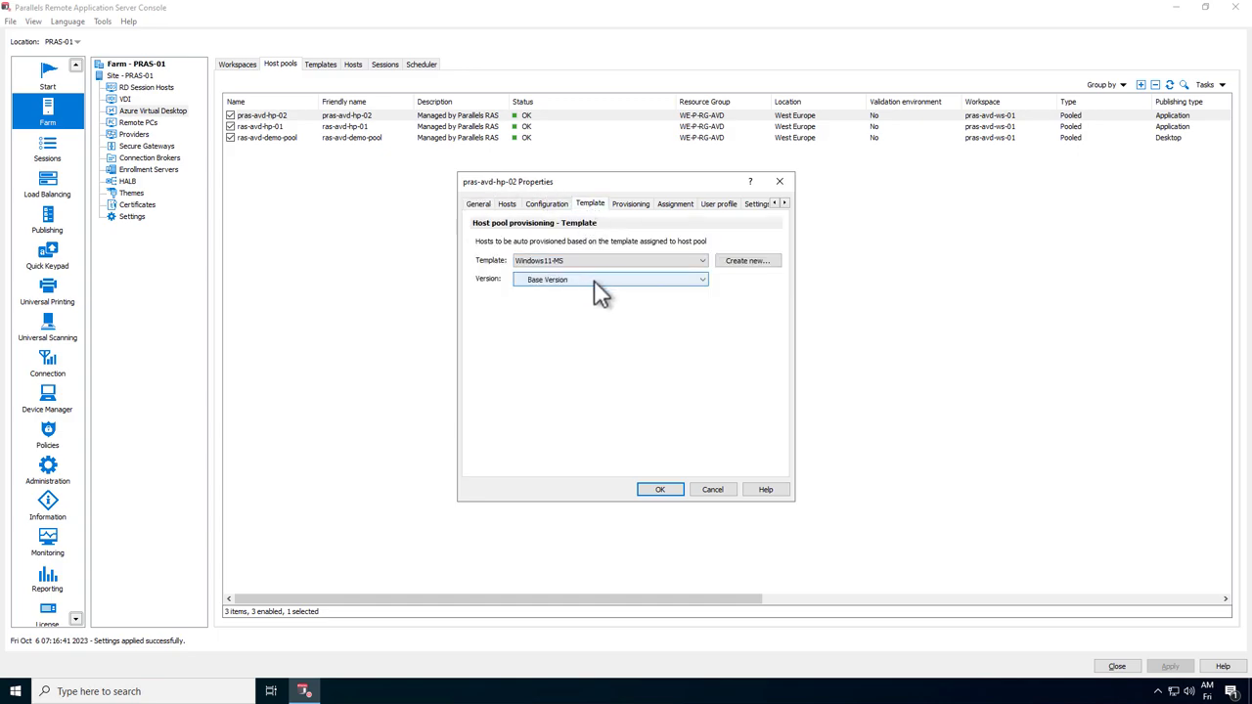
left_click(712, 489)
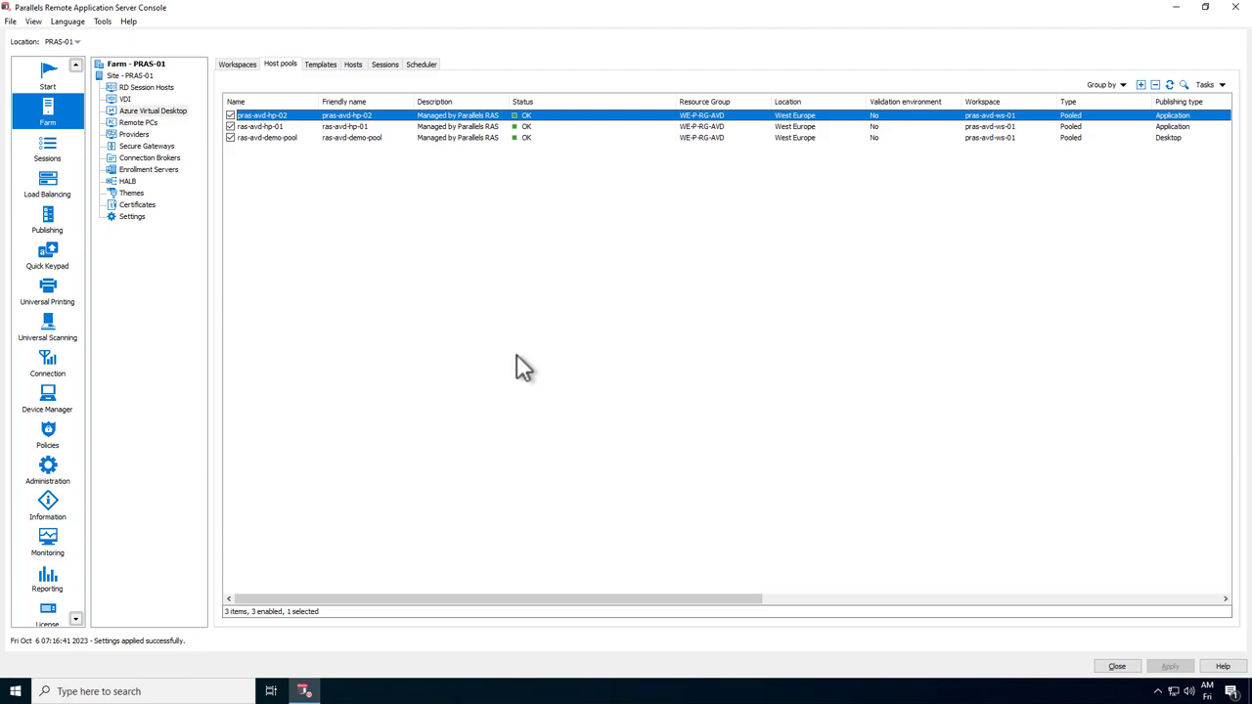
Step: Set host pool ras-avd-hp-01 to the Pre-production version of Windows11-MS and confirm
double_click(305, 127)
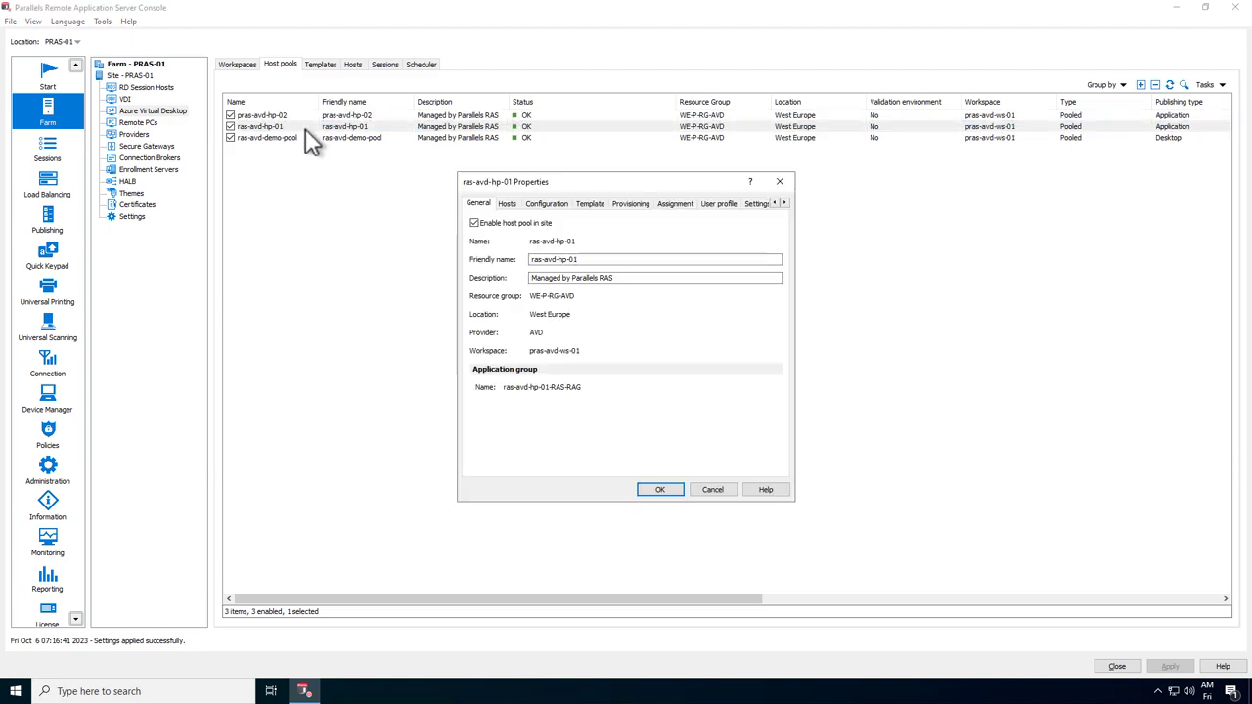
left_click(591, 204)
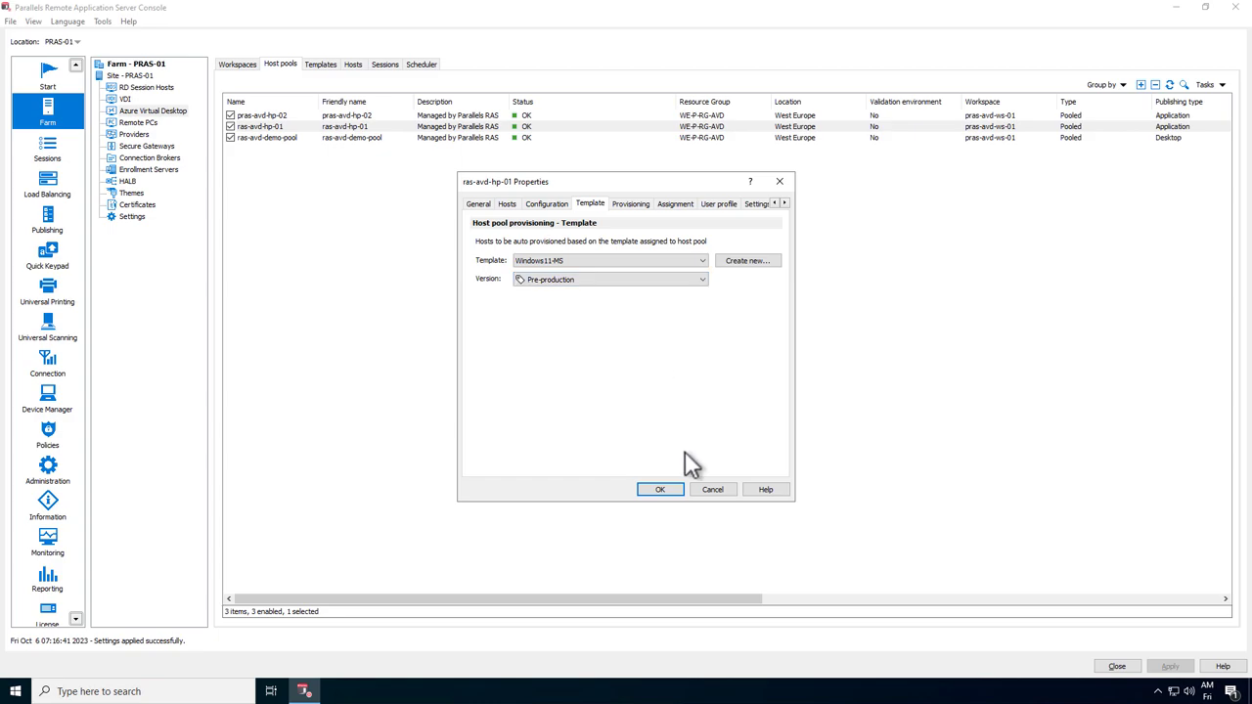
left_click(714, 491)
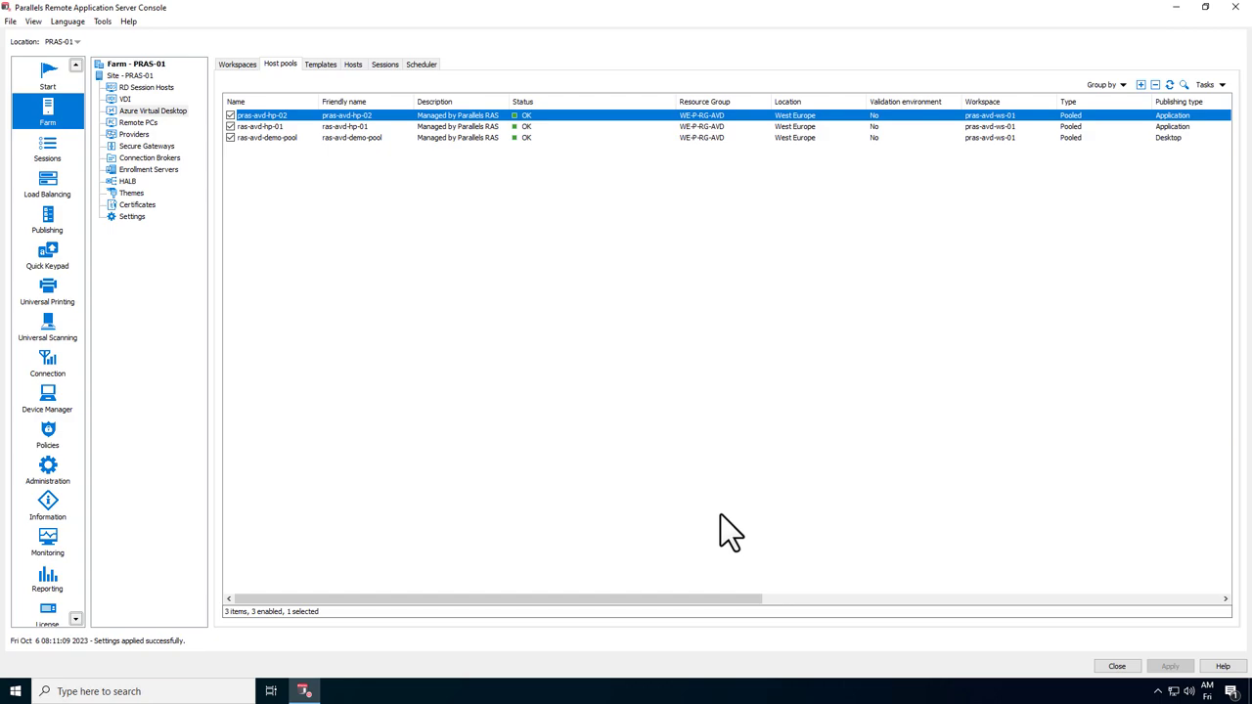
Step: In the farm settings' Template Versions list, rename tag 3 from Custom to 'Beta Test'
left_click(132, 216)
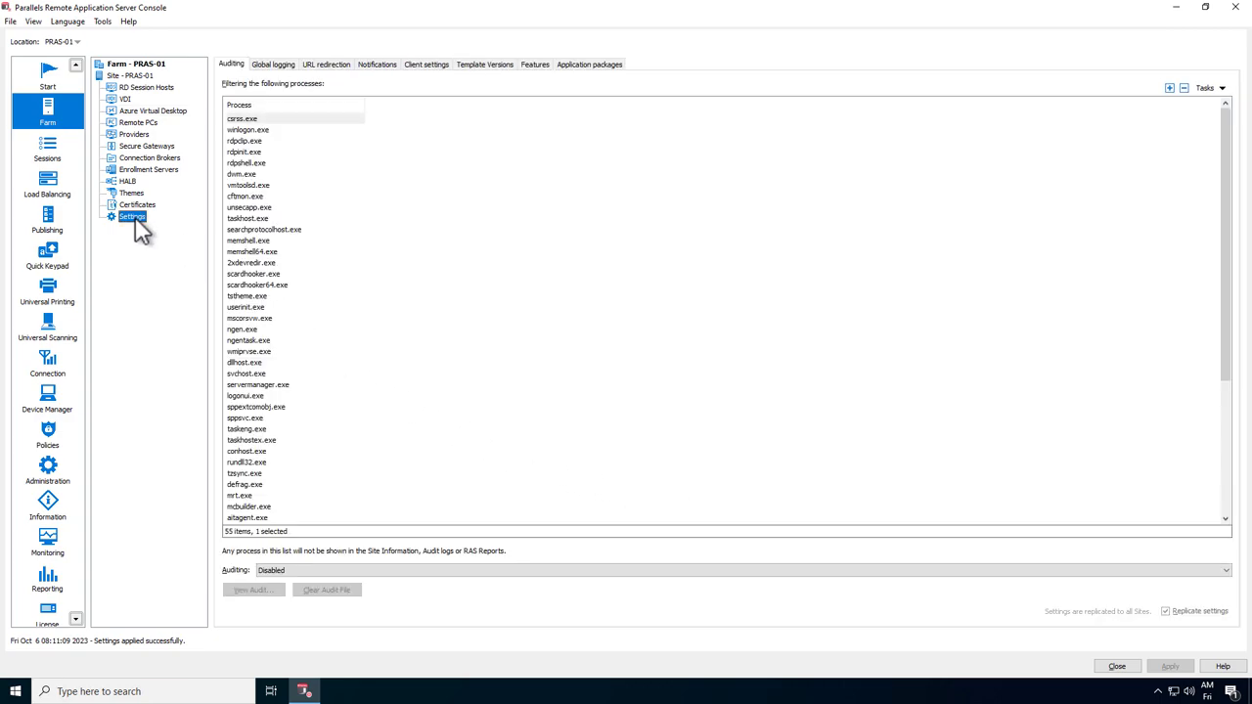
left_click(469, 69)
left_click(254, 157)
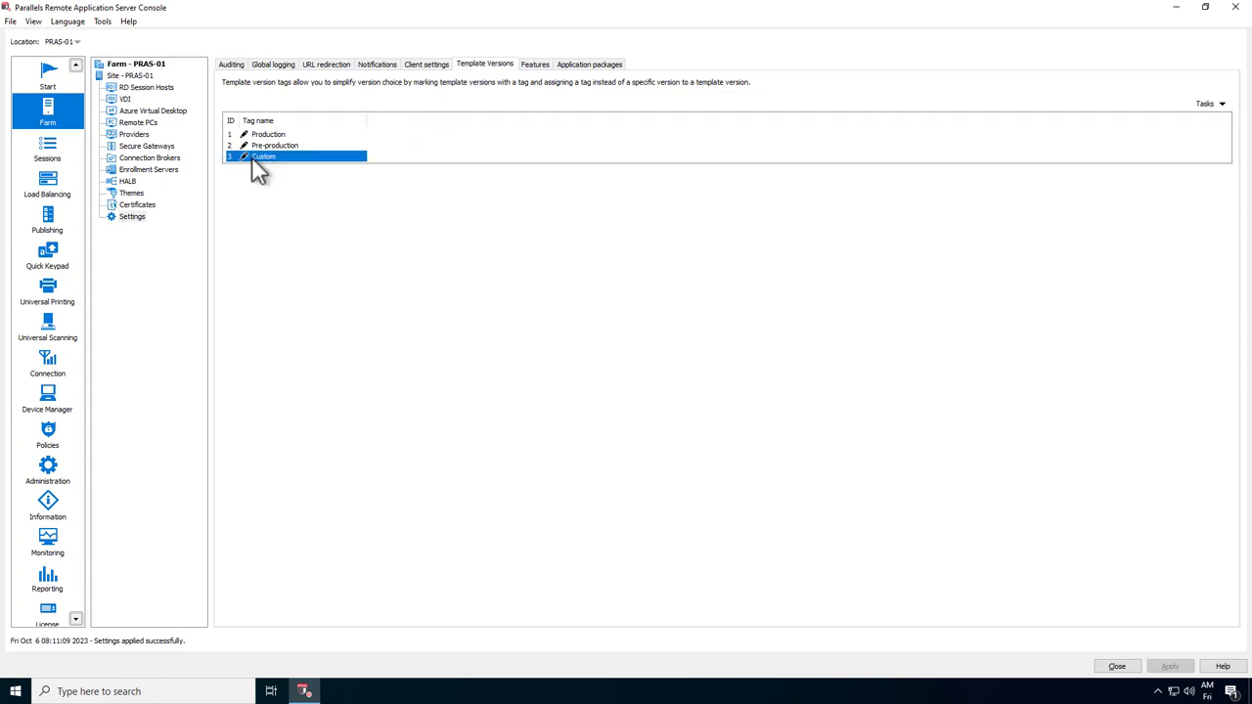
left_click(254, 156)
type("Beta Test")
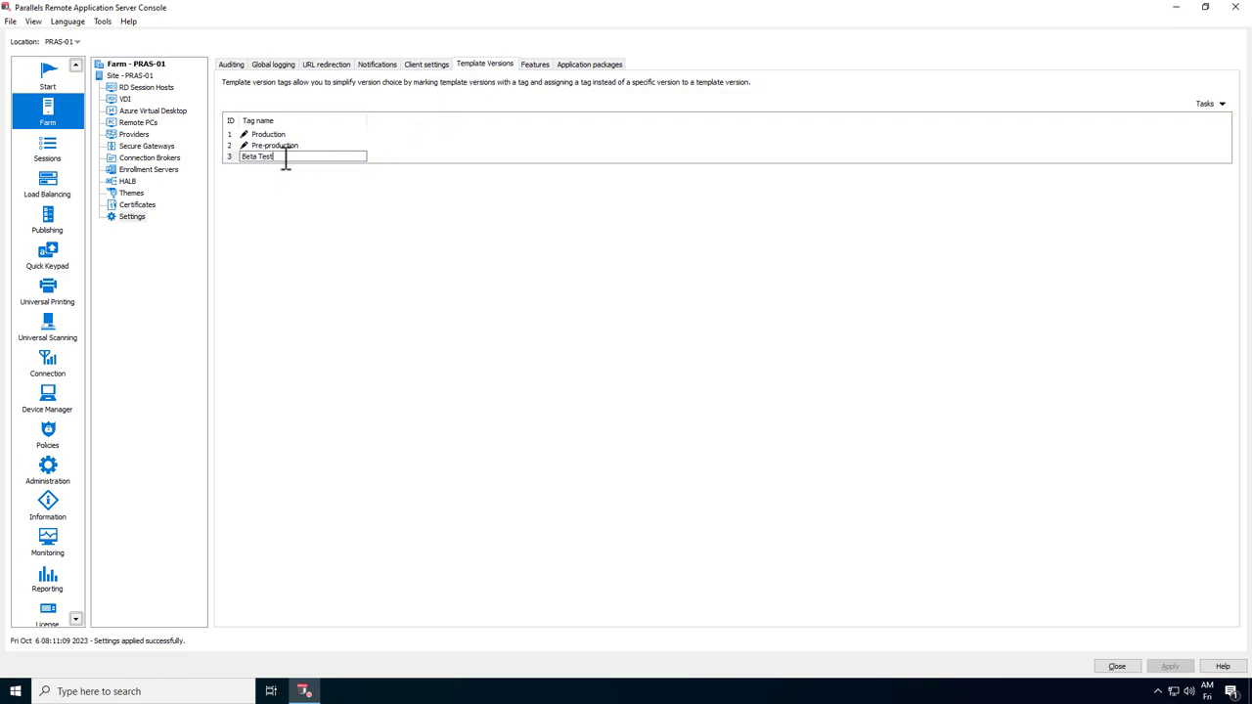